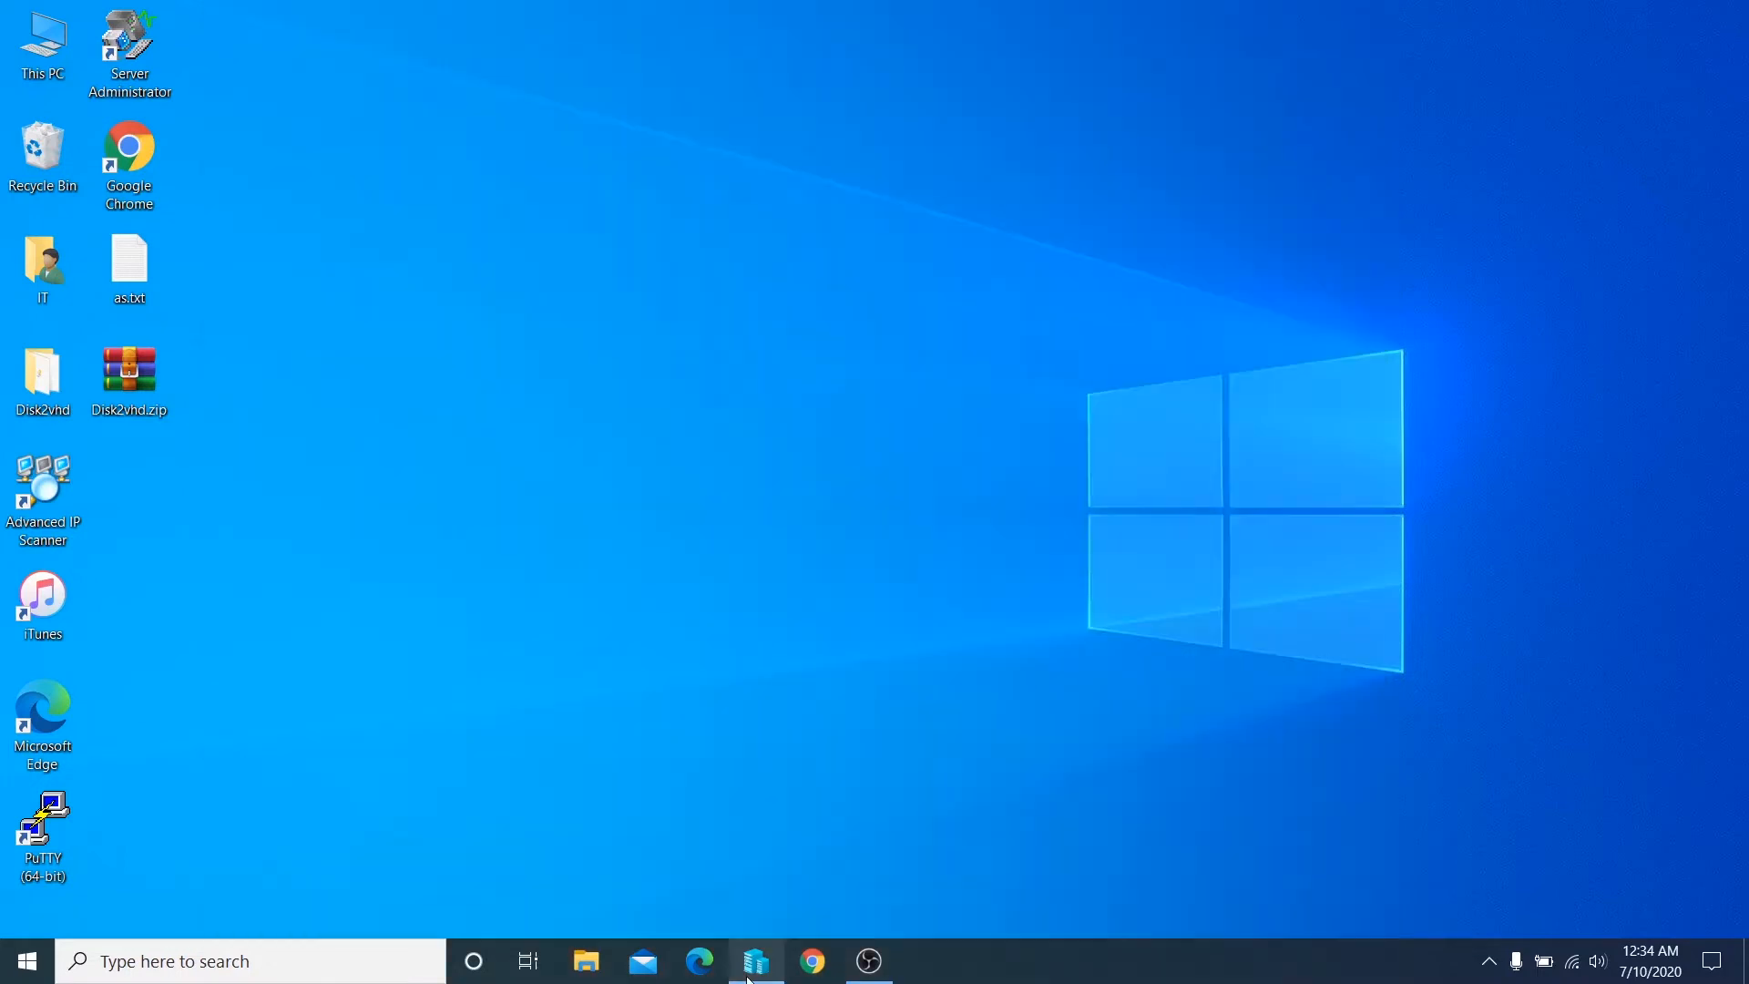
- Switch to Hyper-V Manager and open the Win10 virtual machine's settings for the hard drive on IDE Controller 0
left_click(759, 966)
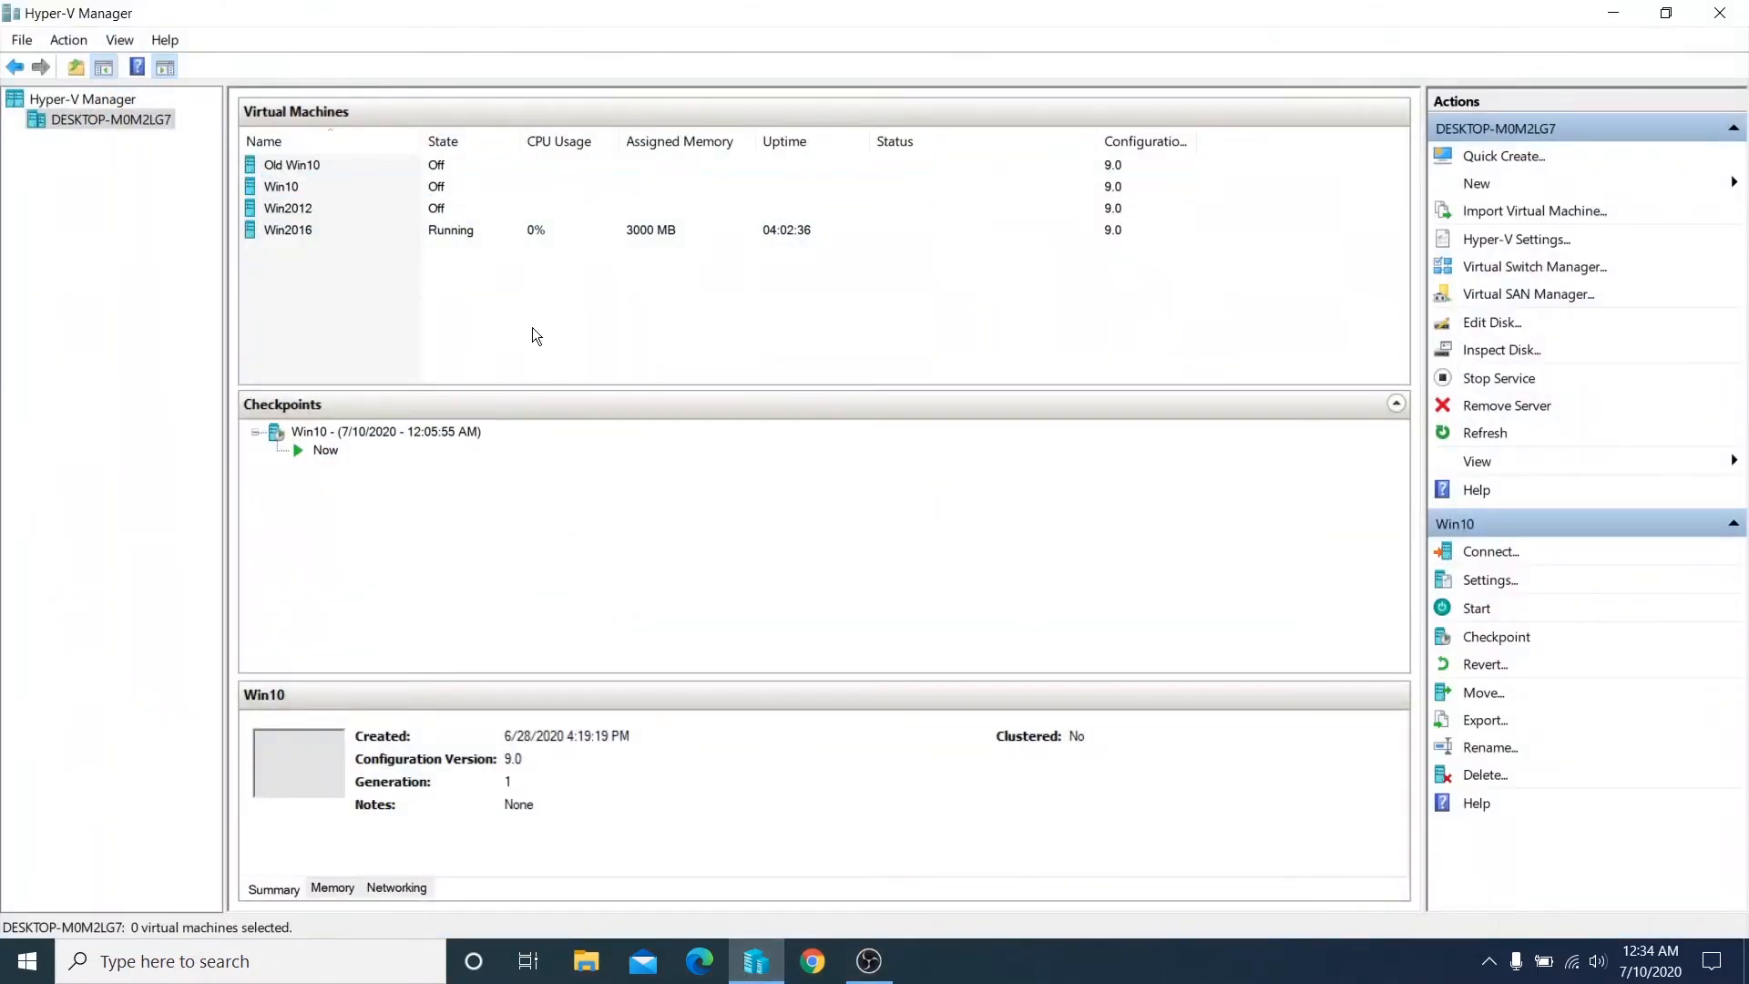
left_click(295, 190)
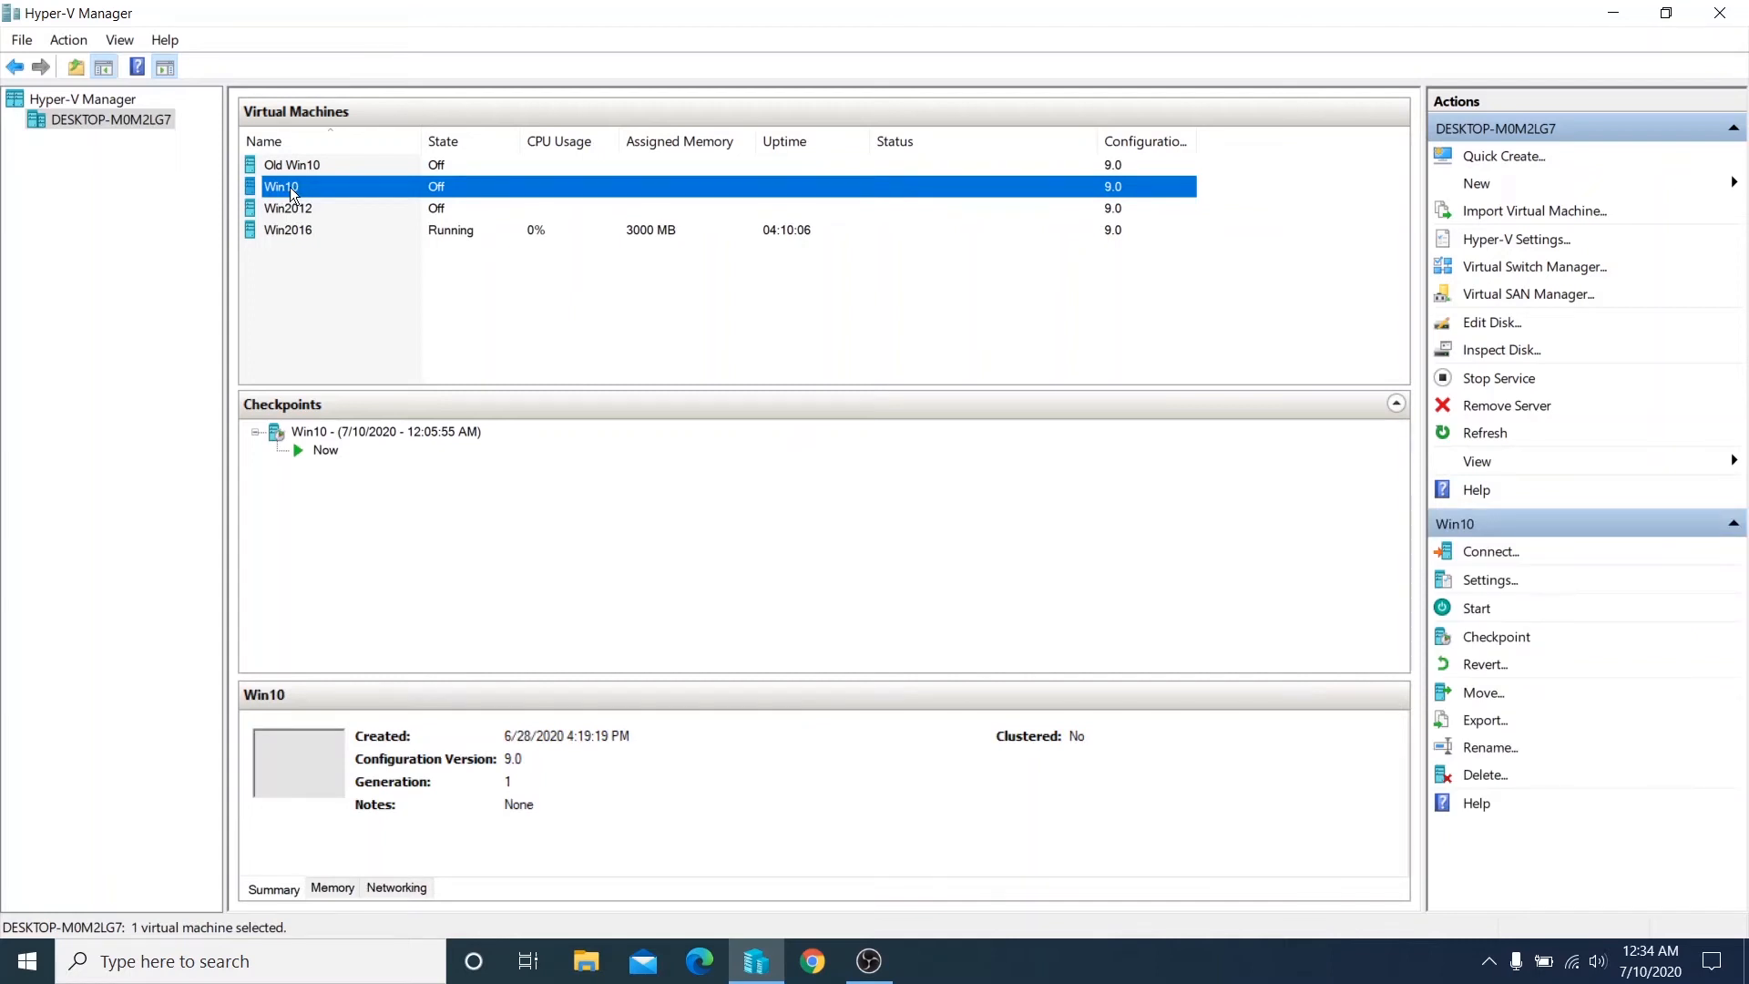
right_click(290, 190)
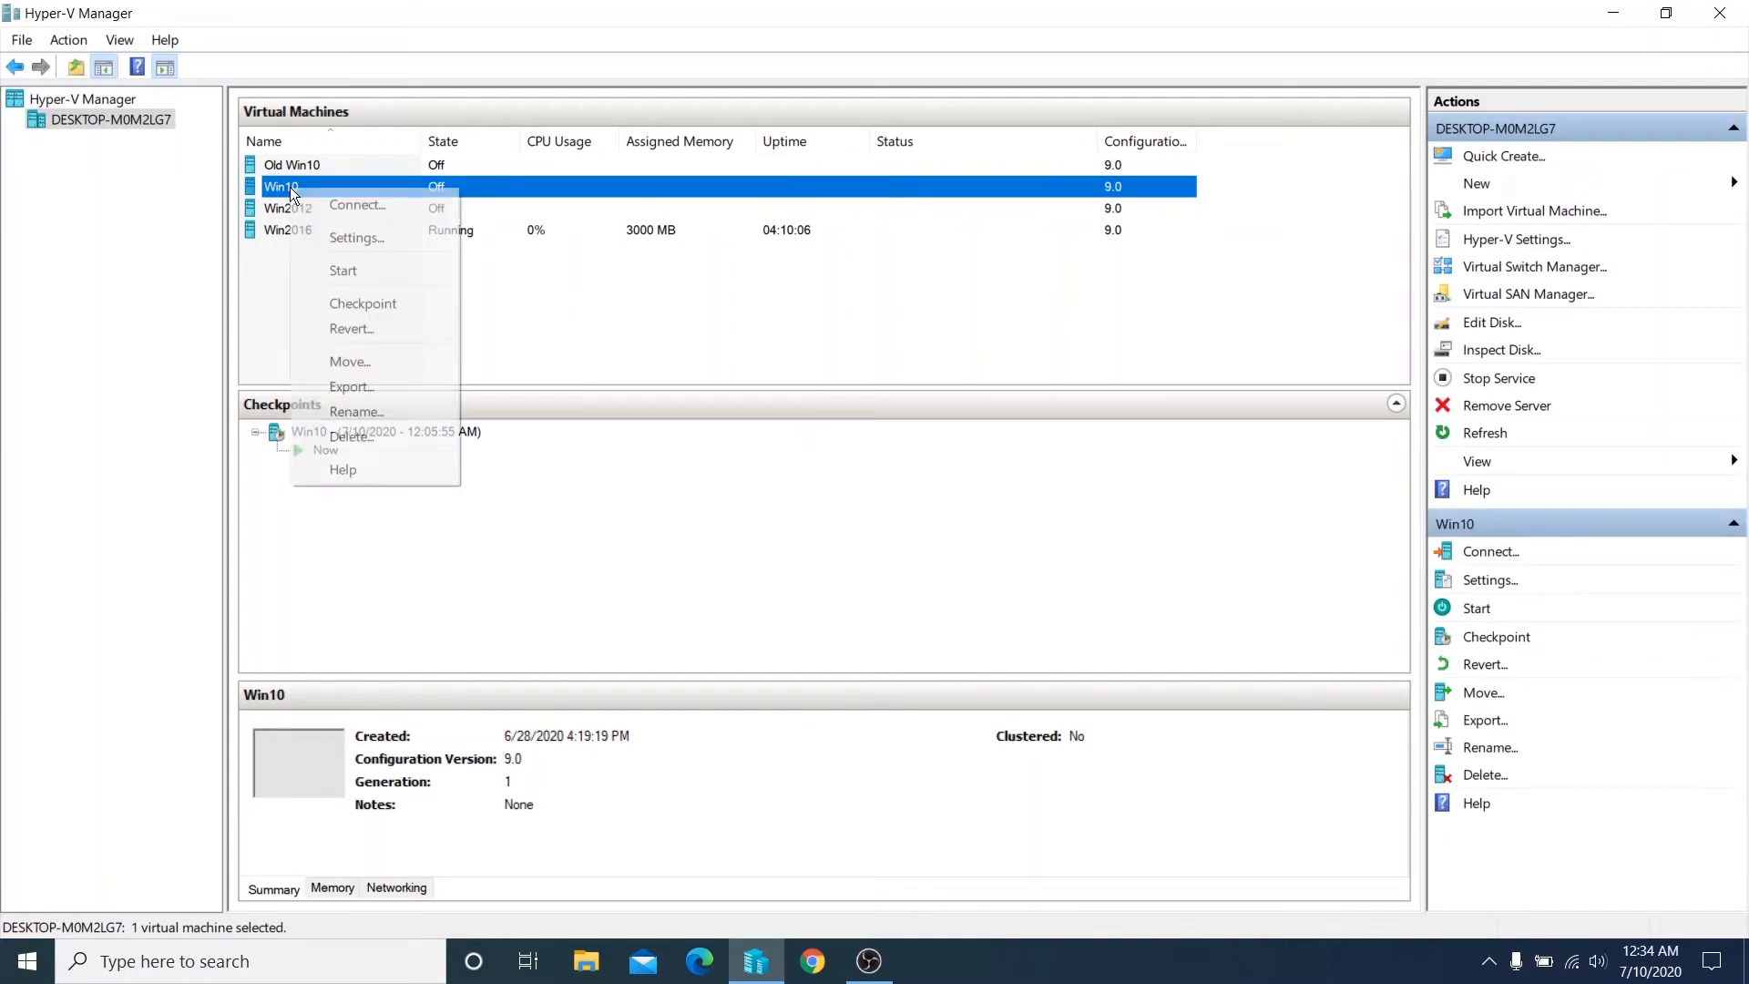
left_click(336, 237)
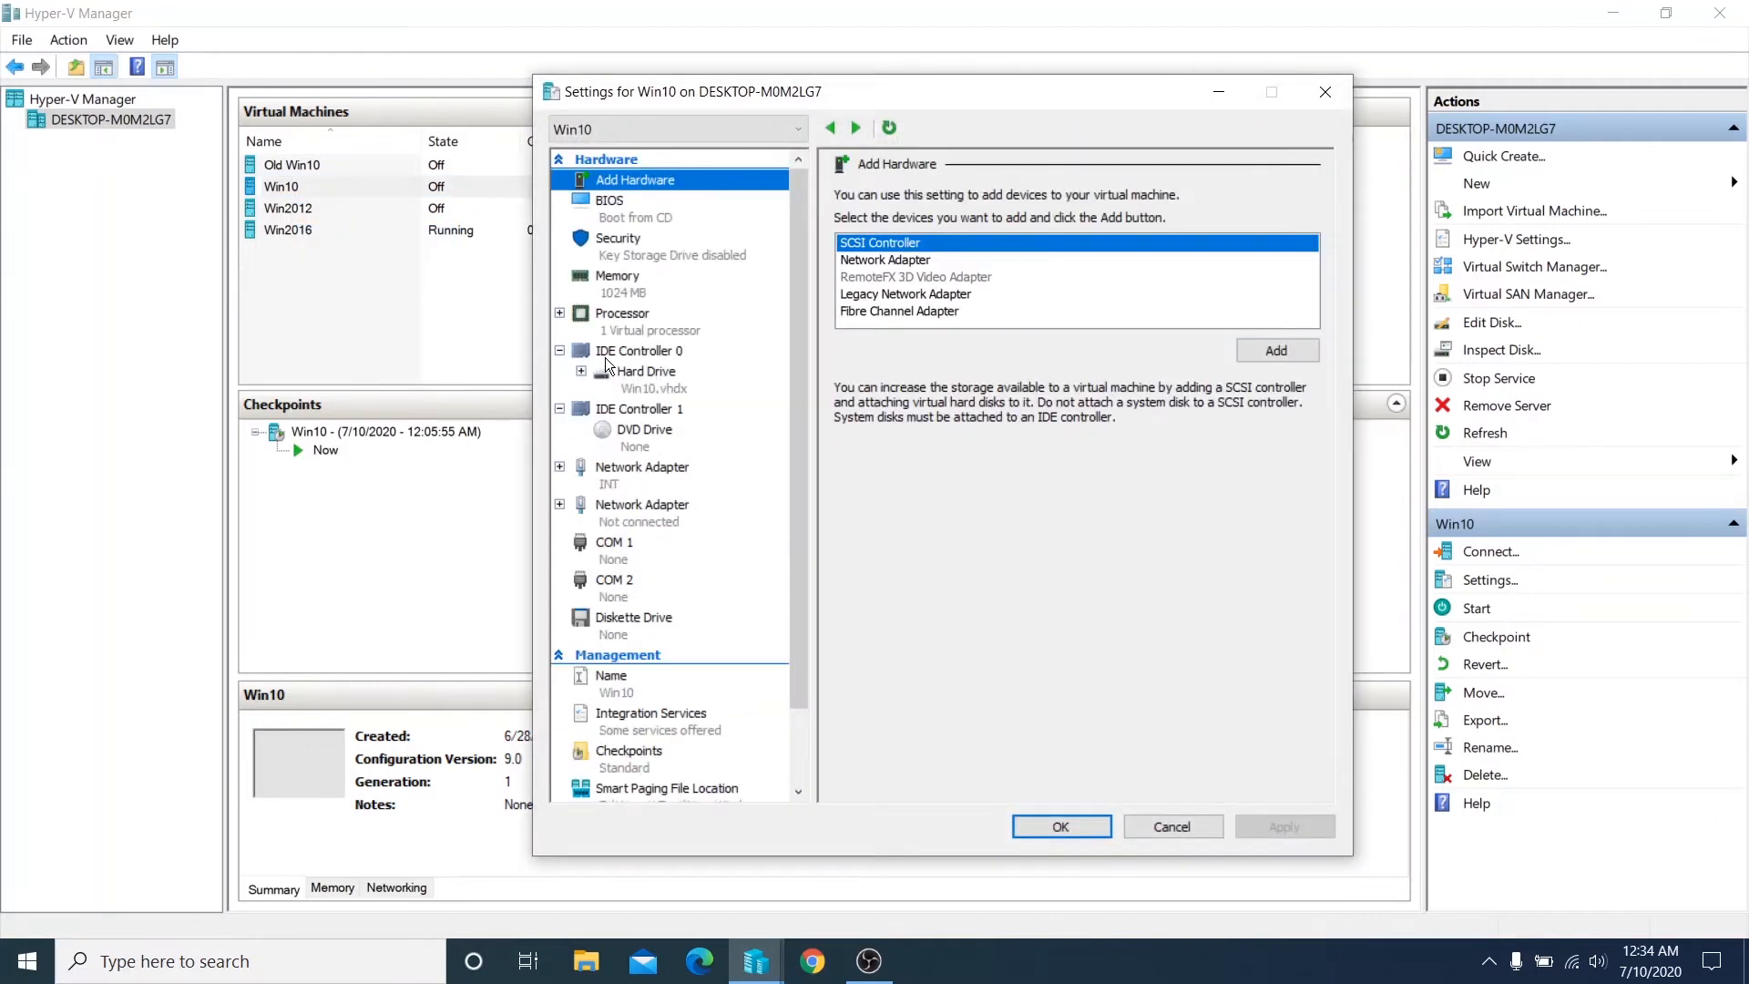
left_click(662, 388)
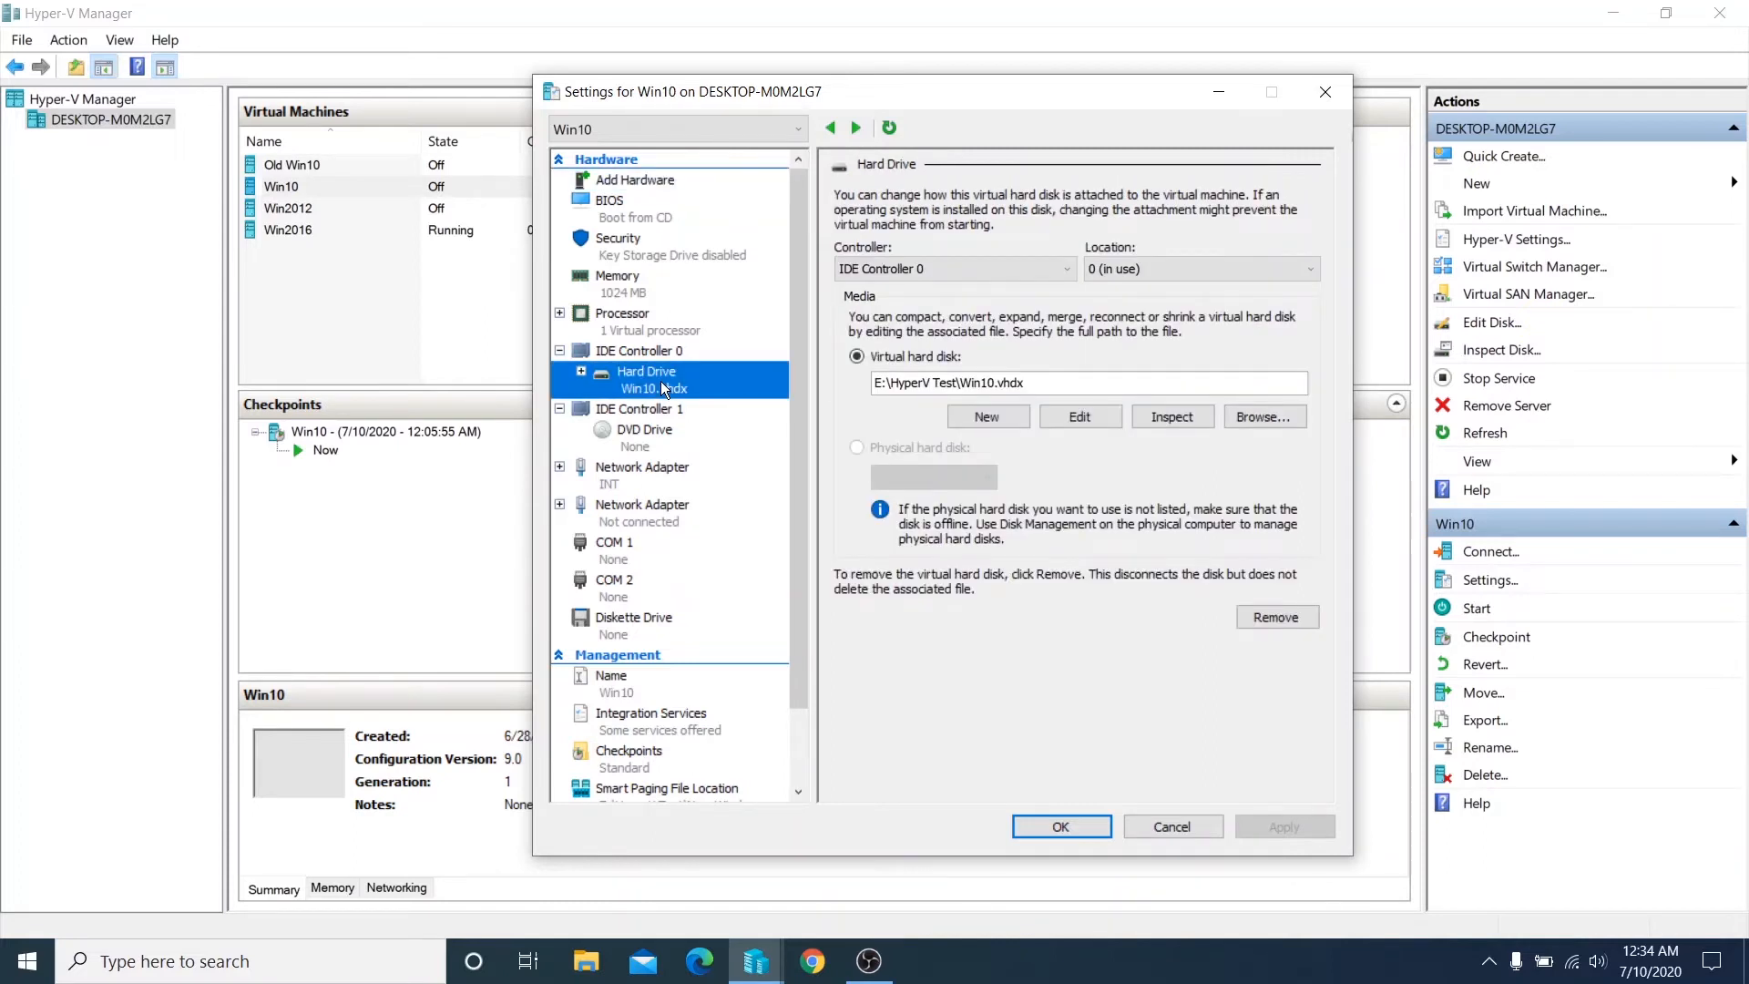
- Expand the Win10.vhdx virtual hard disk to a new size of 140 GB and close the virtual machine's settings
left_click(1084, 417)
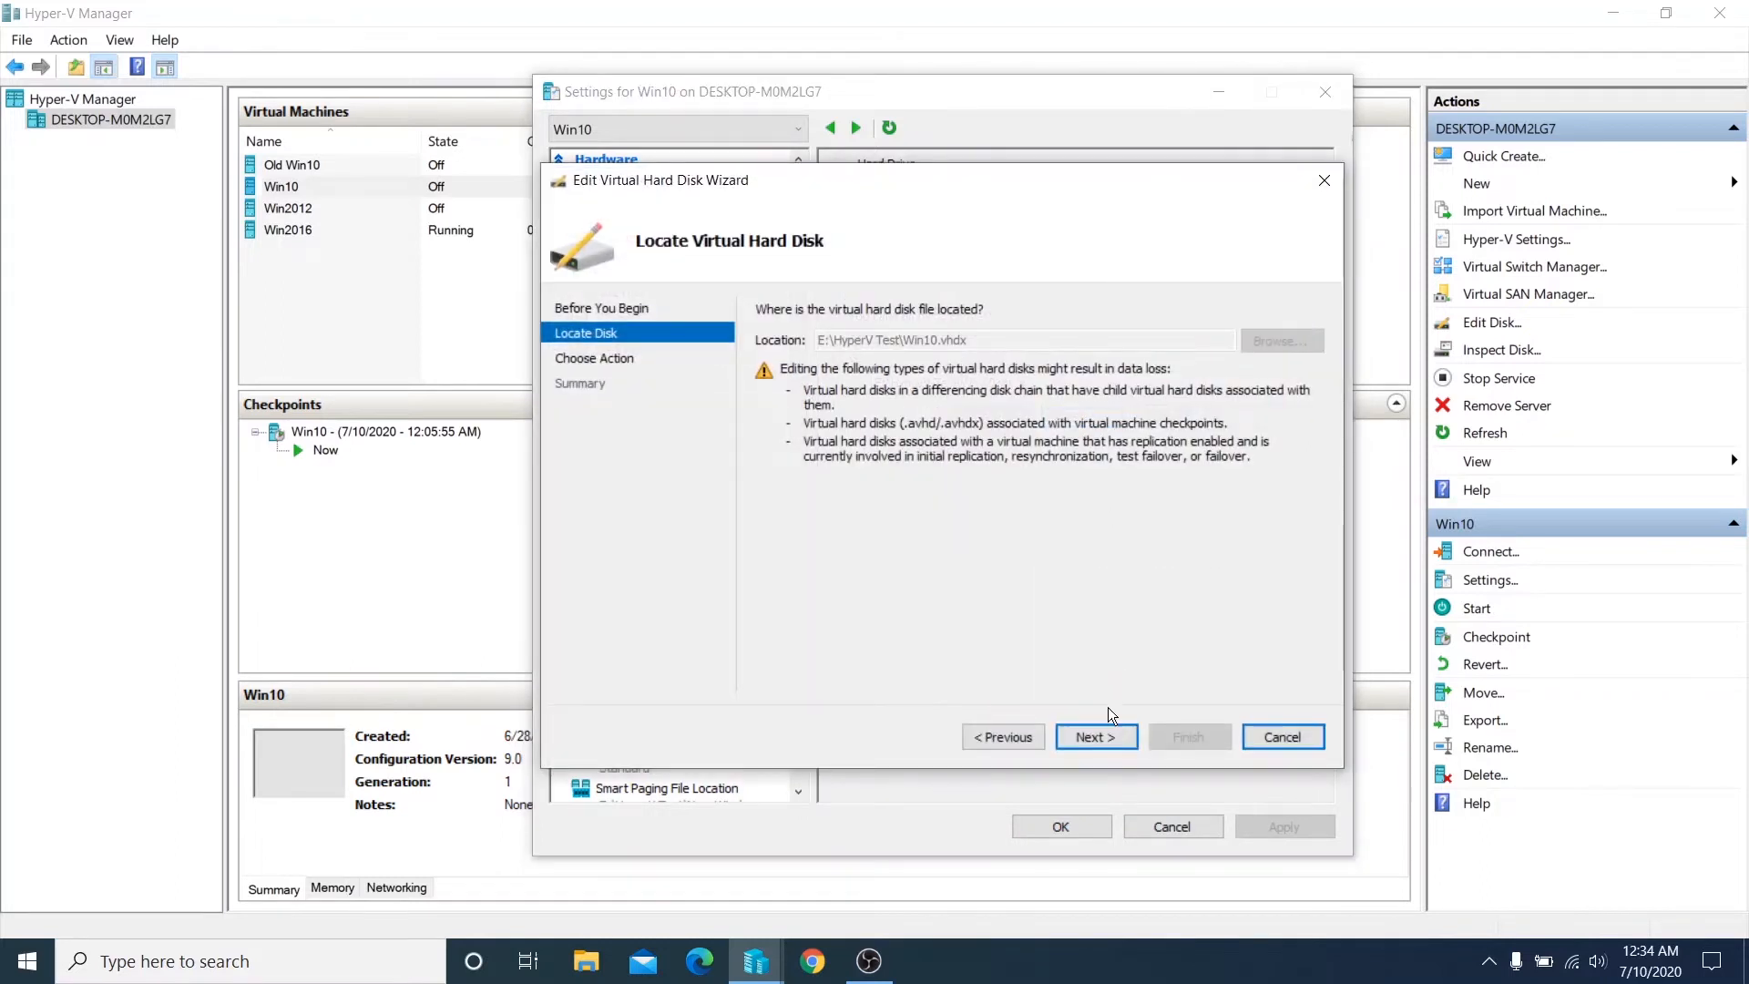
left_click(1096, 736)
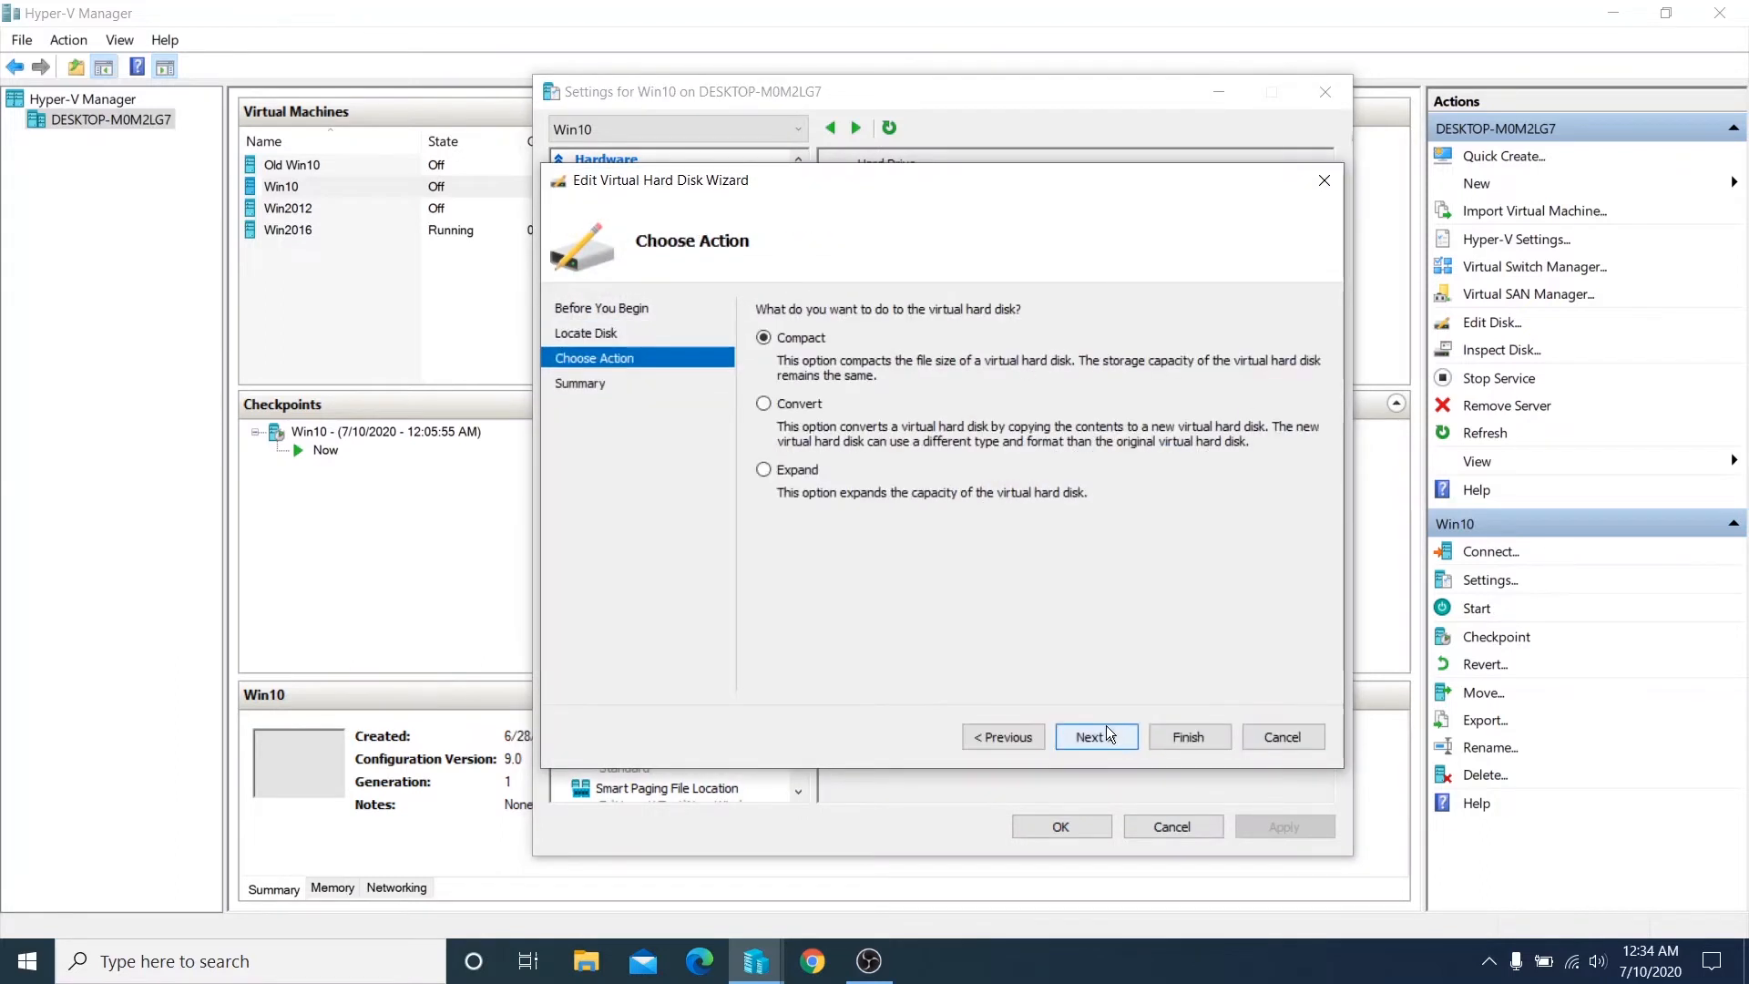
left_click(765, 471)
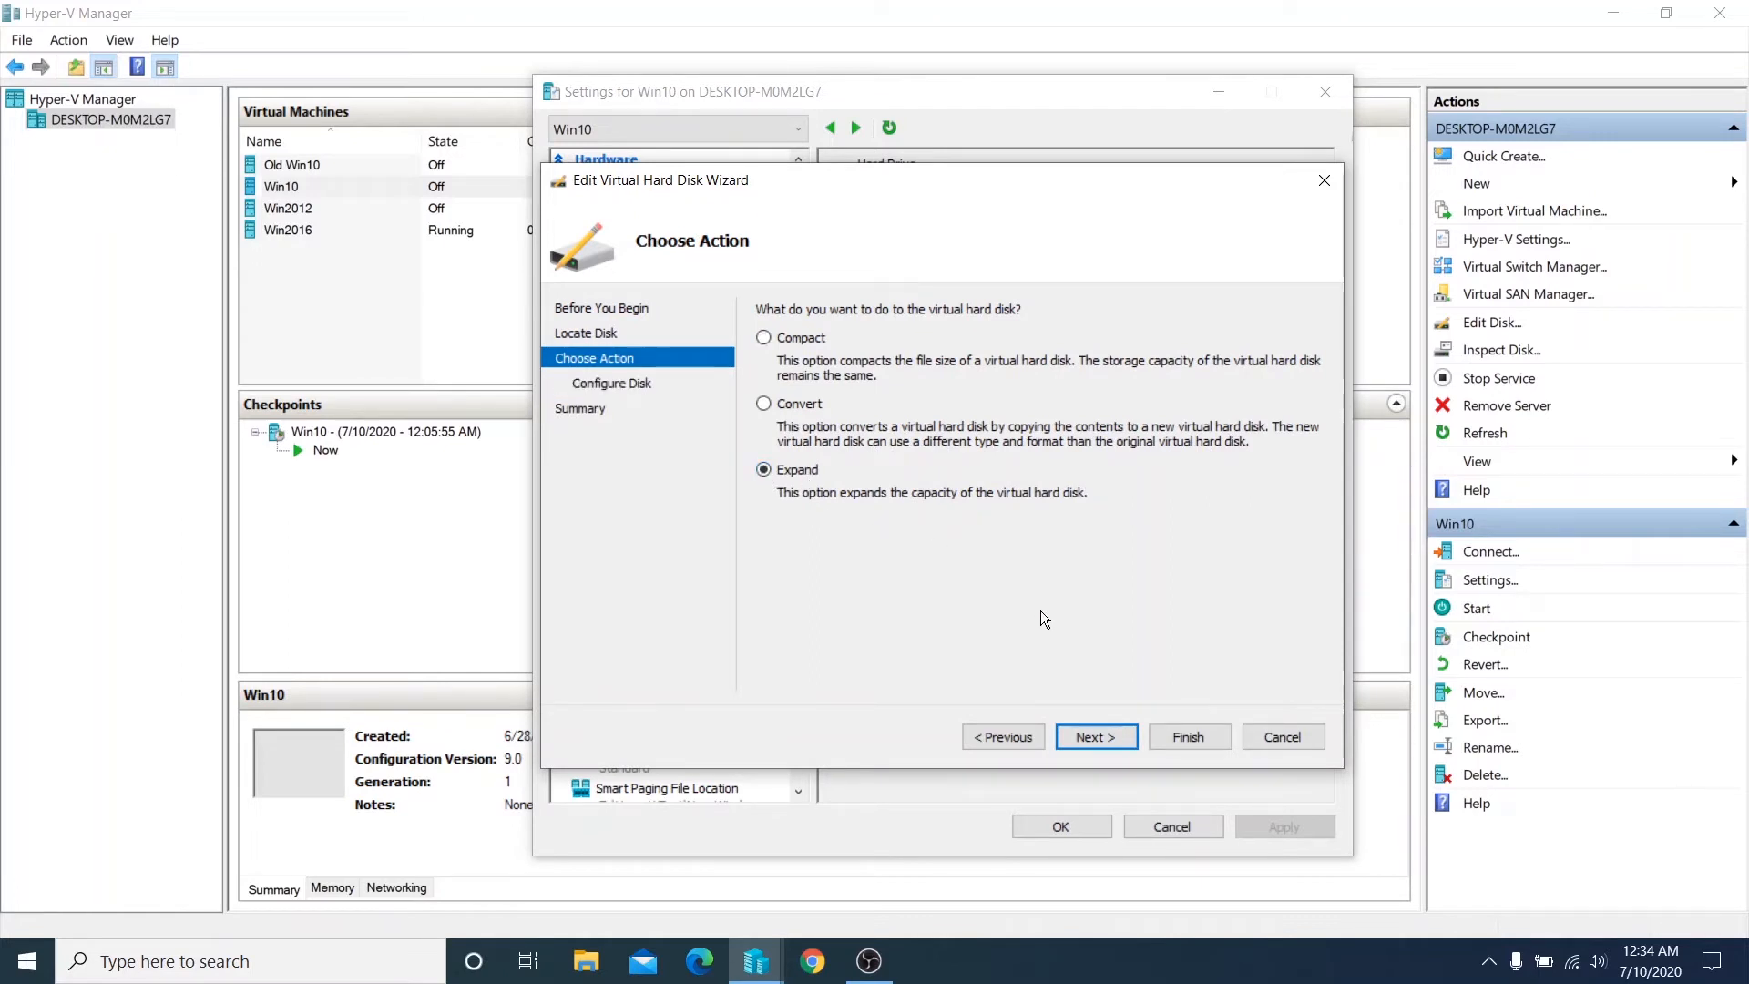
left_click(1080, 740)
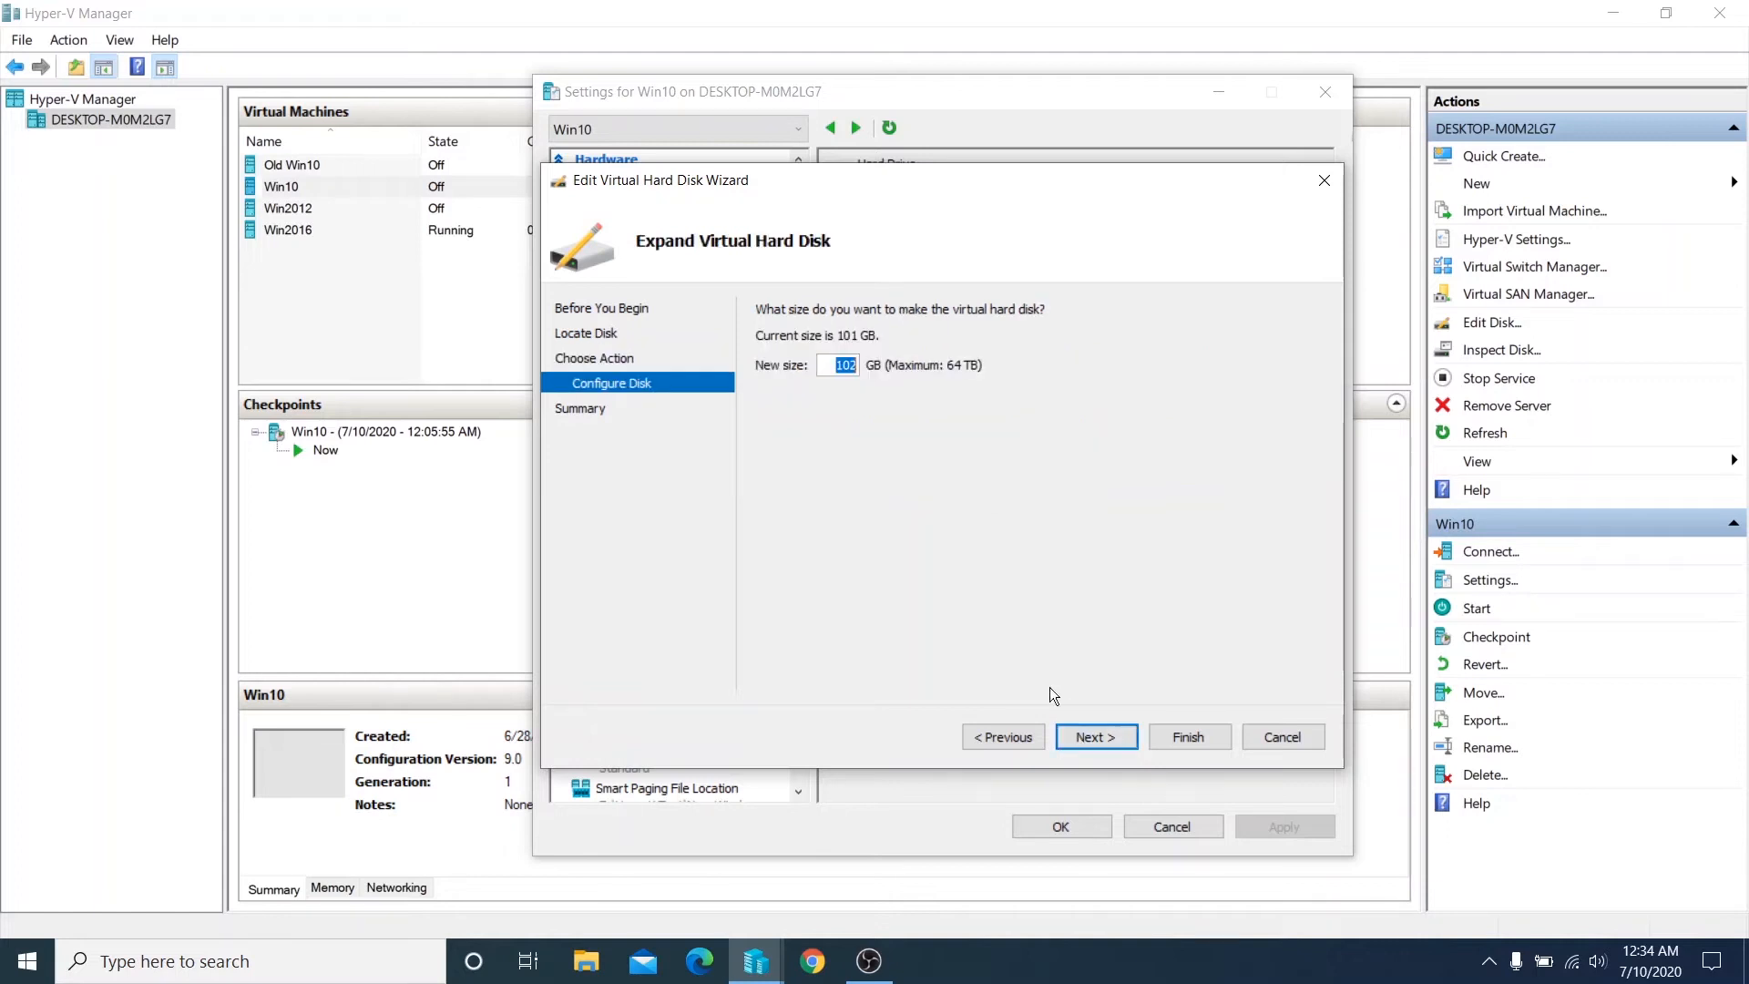
left_click(837, 367)
double_click(839, 368)
type("140")
left_click(1086, 736)
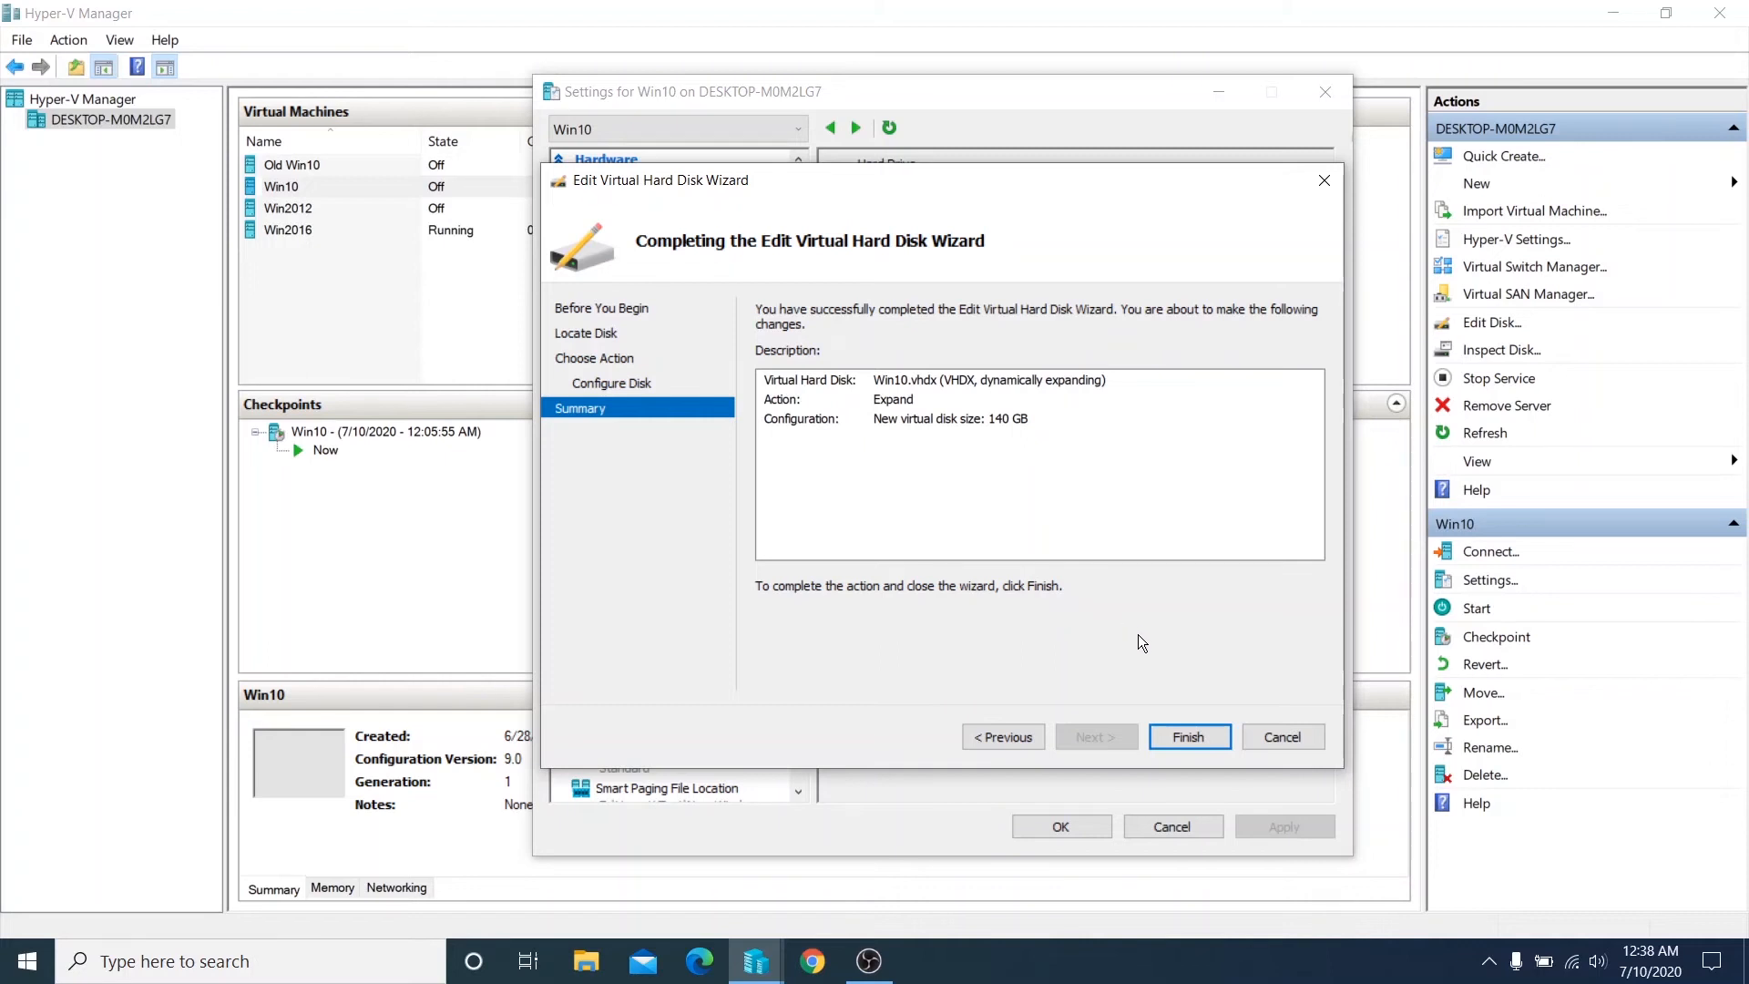
left_click(1184, 736)
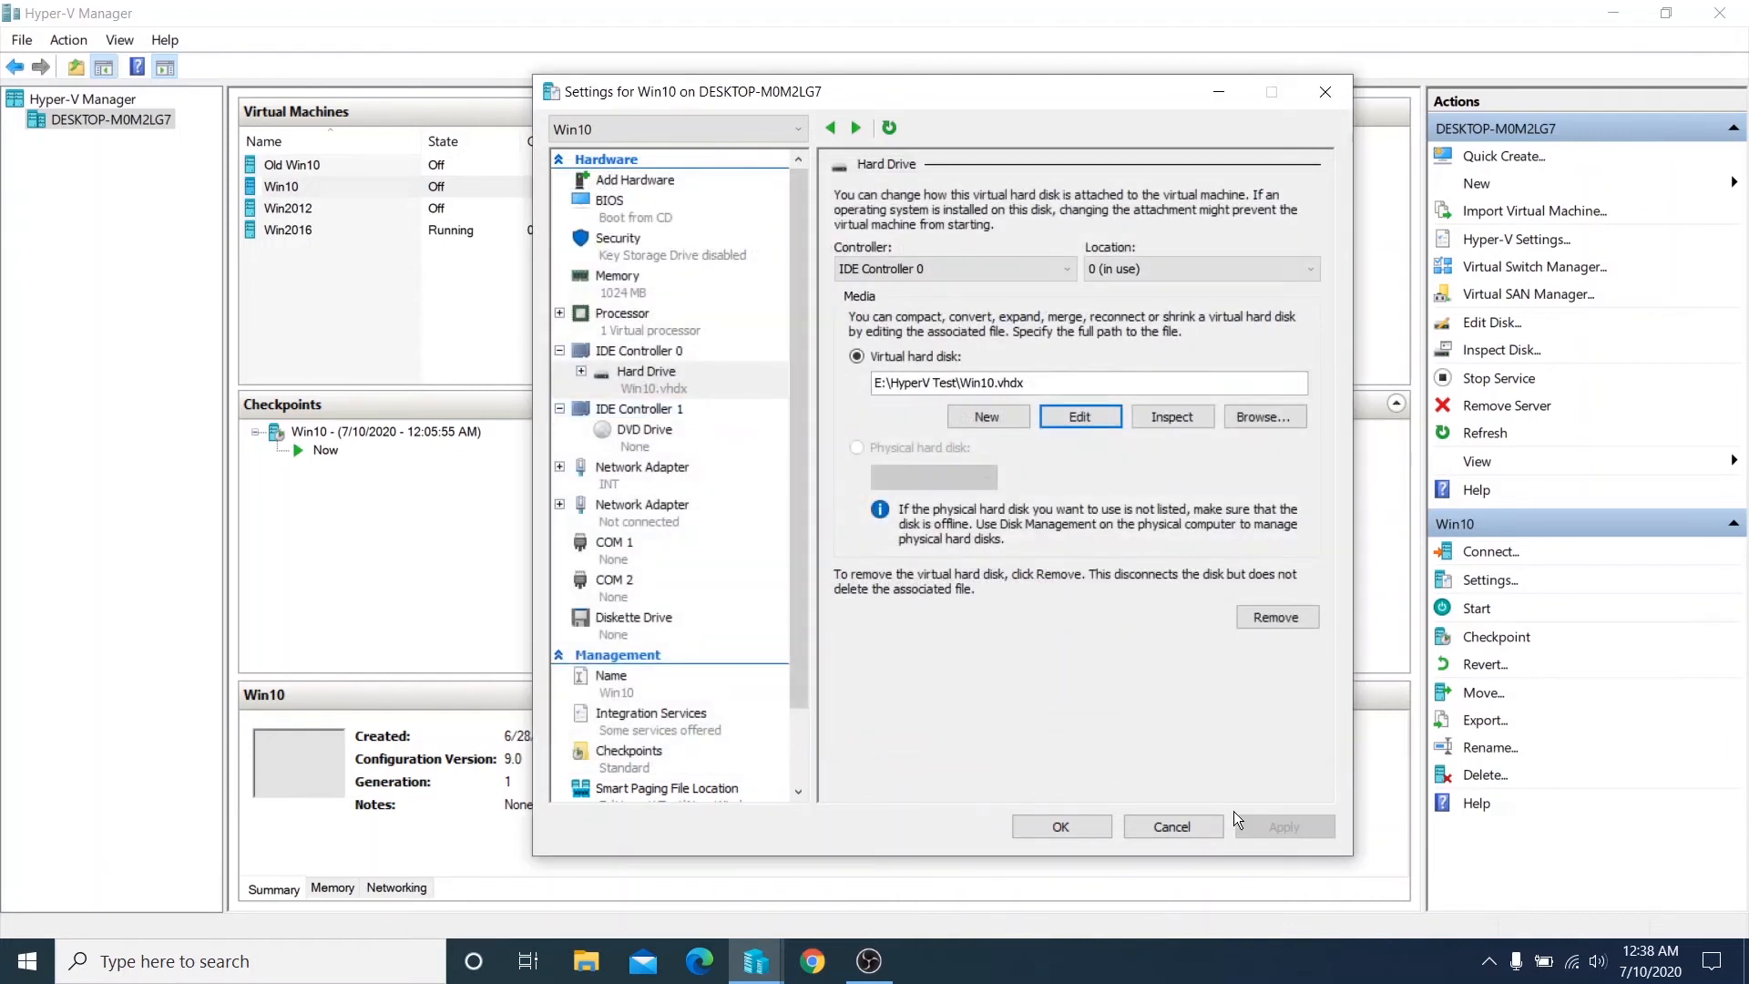
left_click(1060, 826)
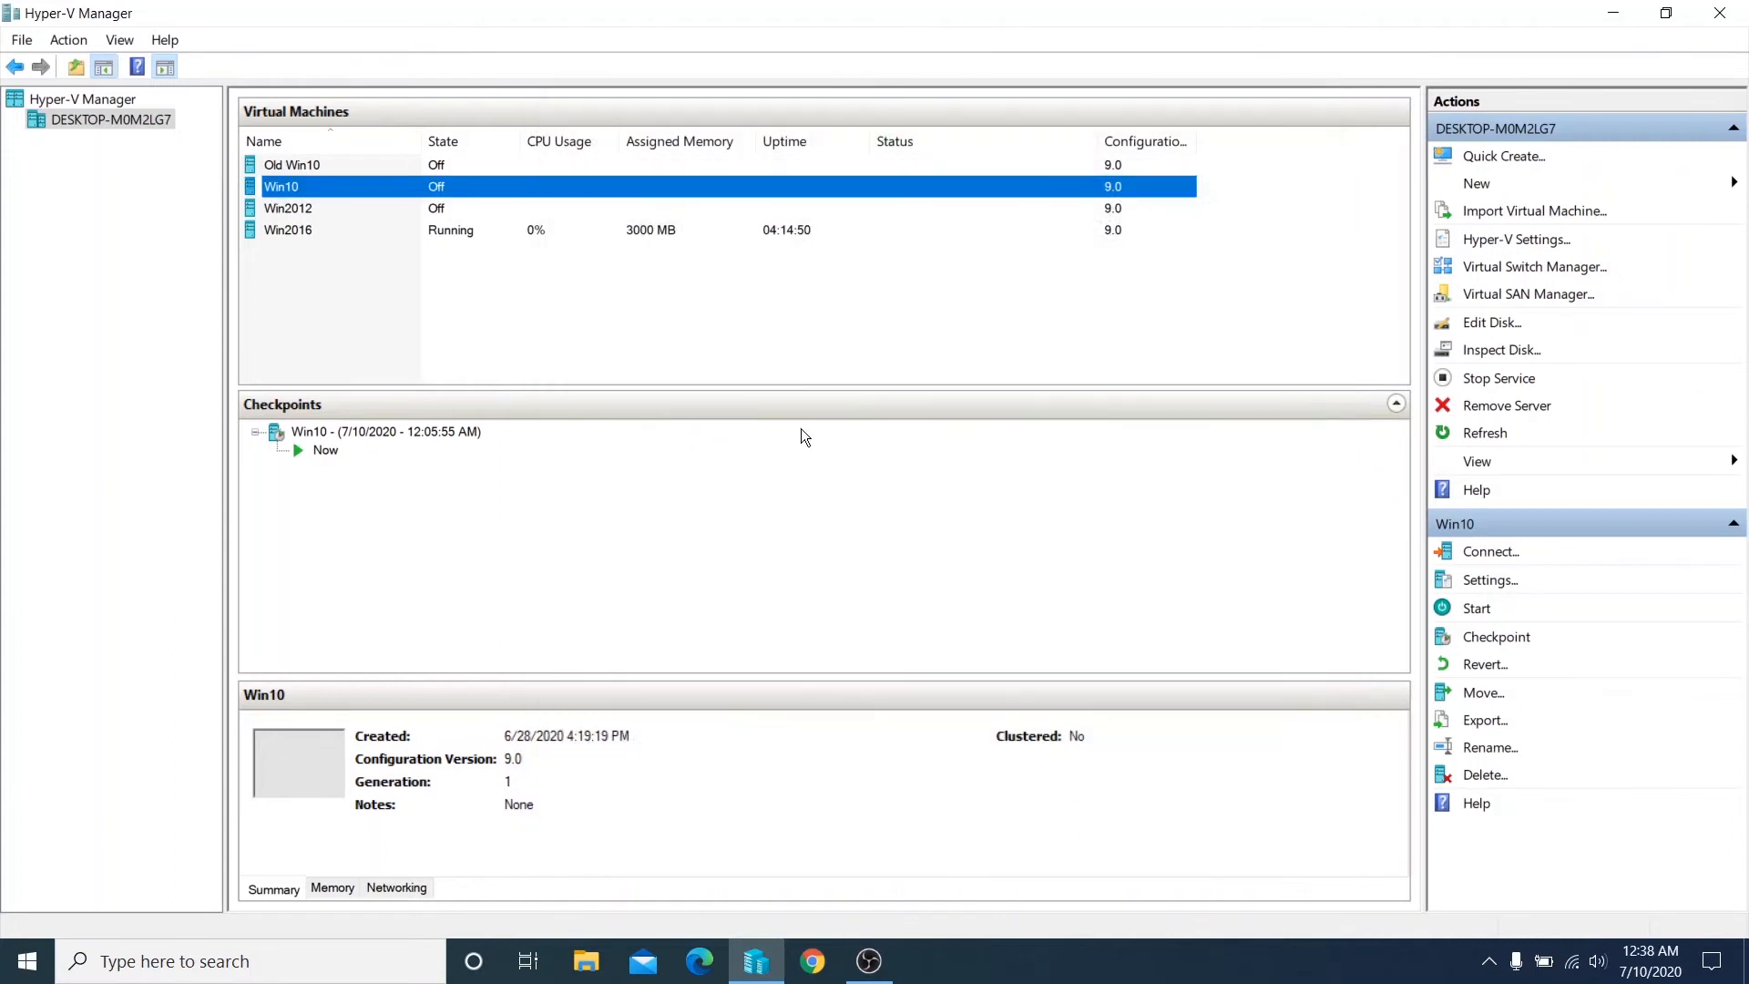
- Start the Win10 virtual machine and sign in to its full-screen session with the account password
right_click(330, 193)
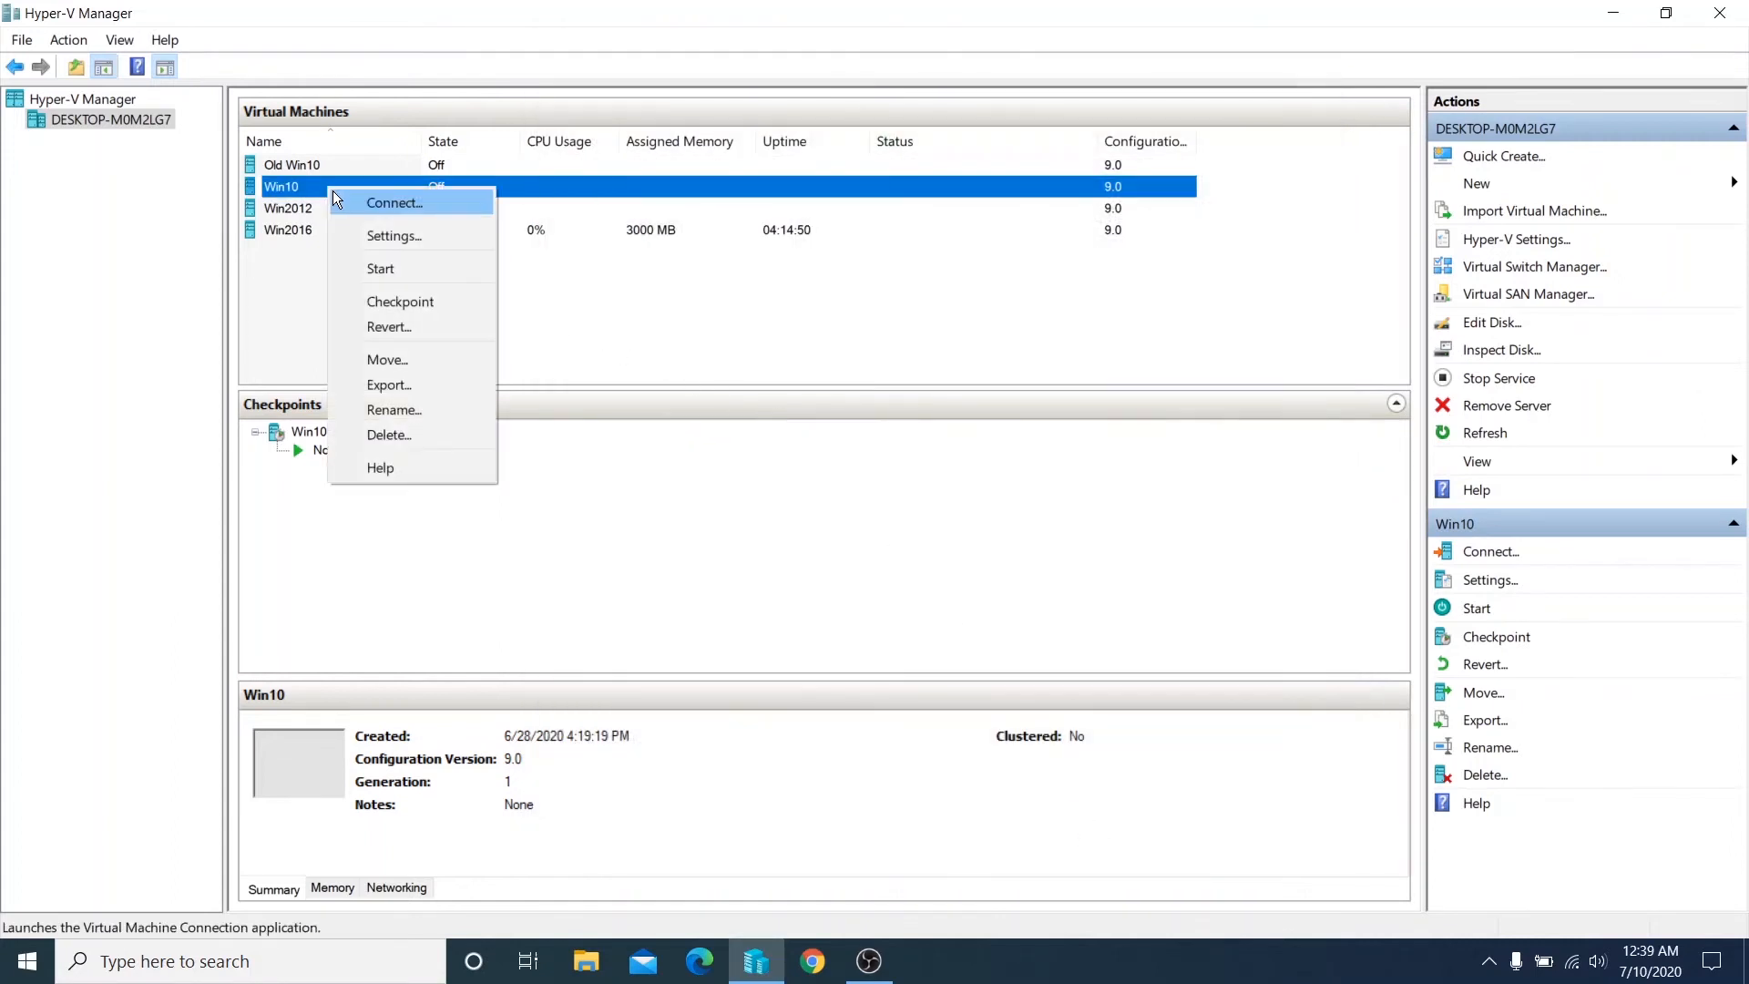
left_click(373, 271)
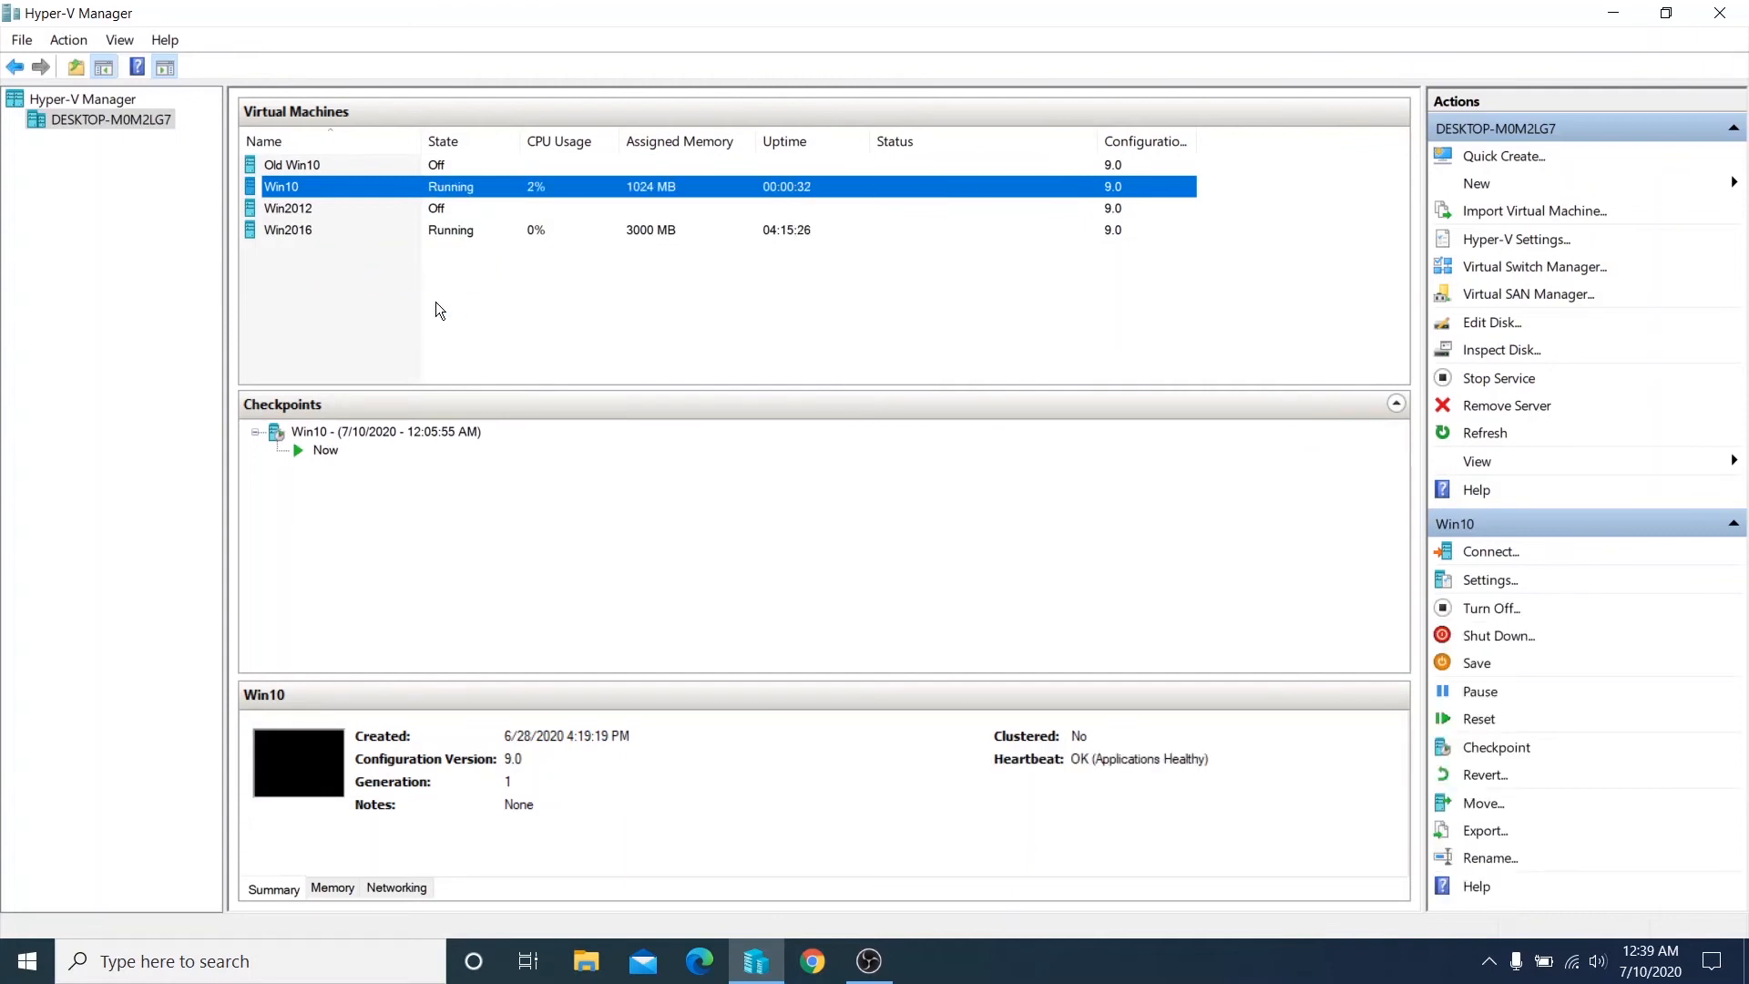
double_click(300, 187)
left_click_drag(552, 276, 638, 275)
left_click(664, 378)
type("••••••••••••")
key("Return")
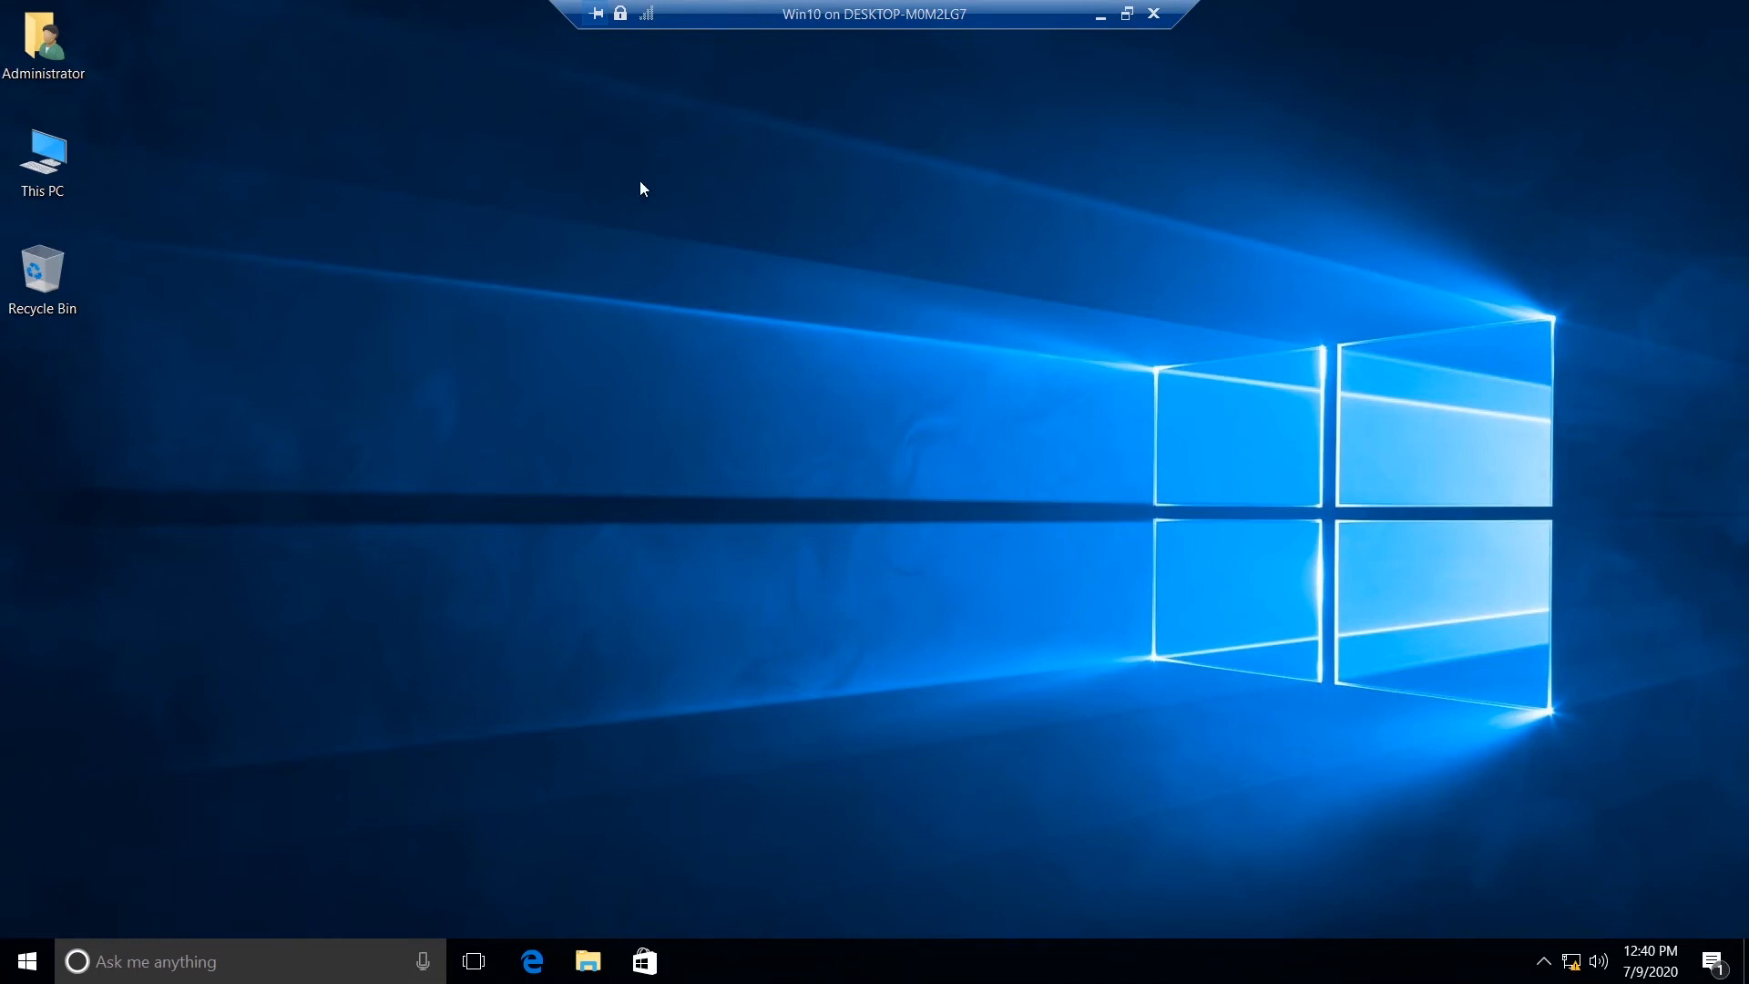
- Open Computer Management inside the virtual machine and display Disk Management
right_click(57, 166)
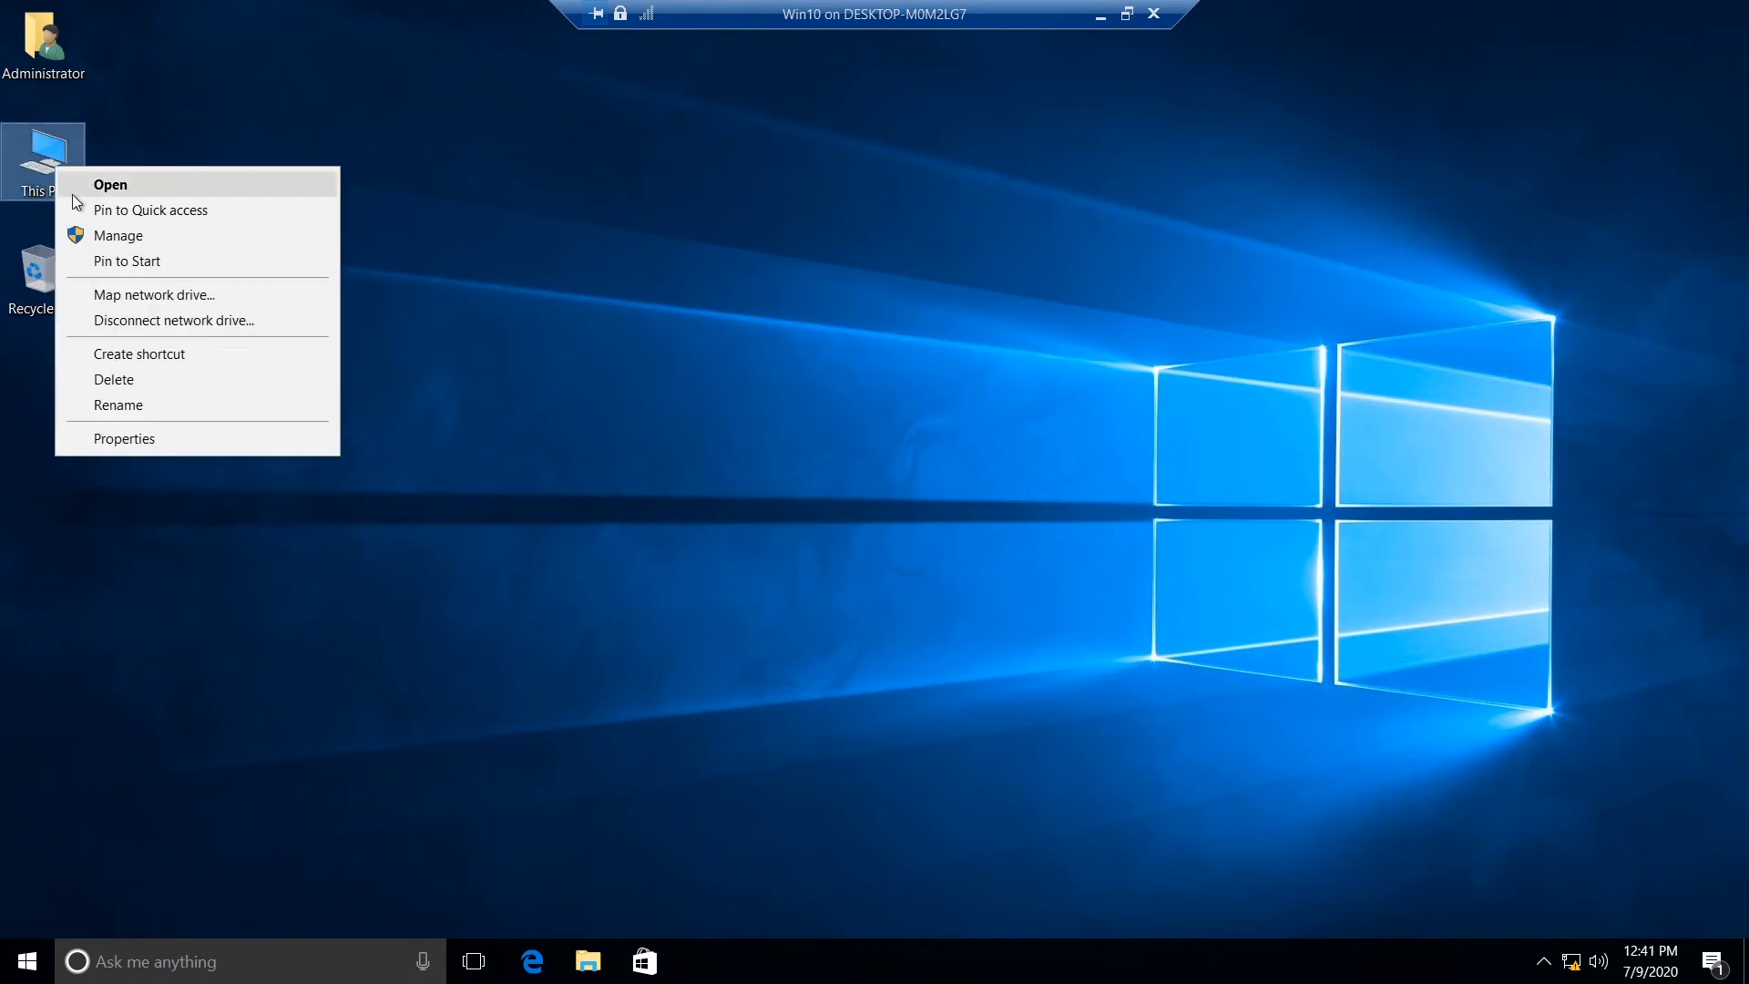
left_click(161, 238)
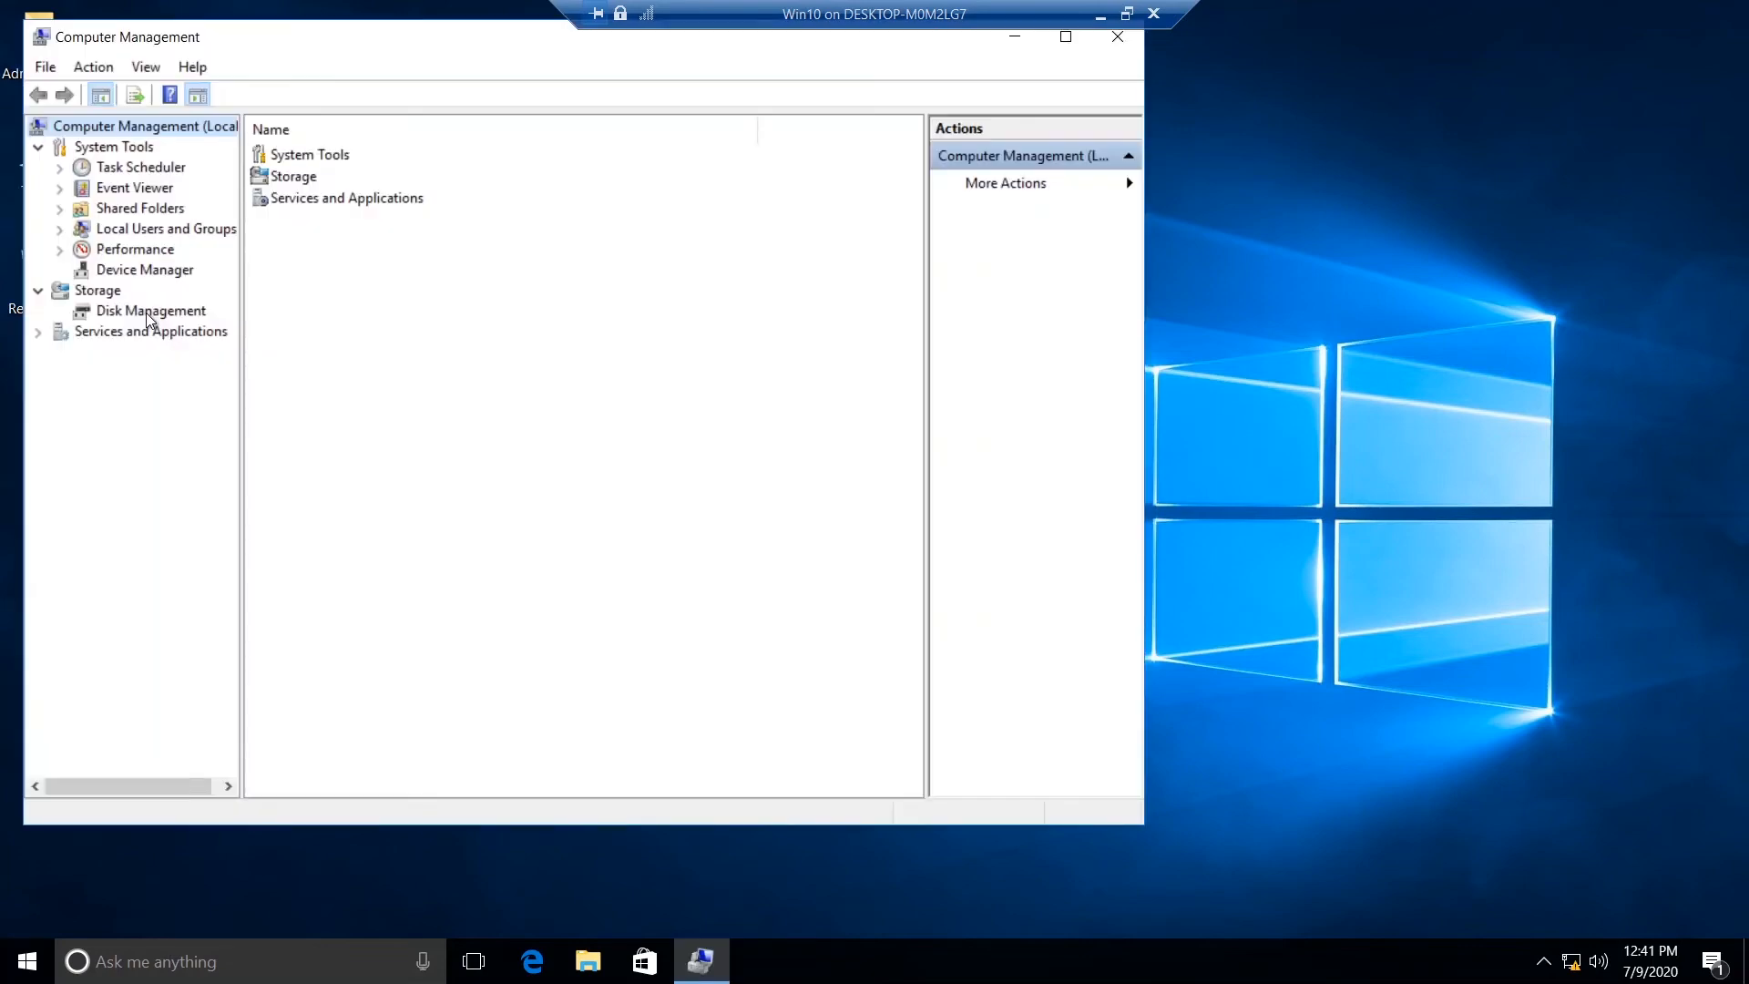
left_click(147, 312)
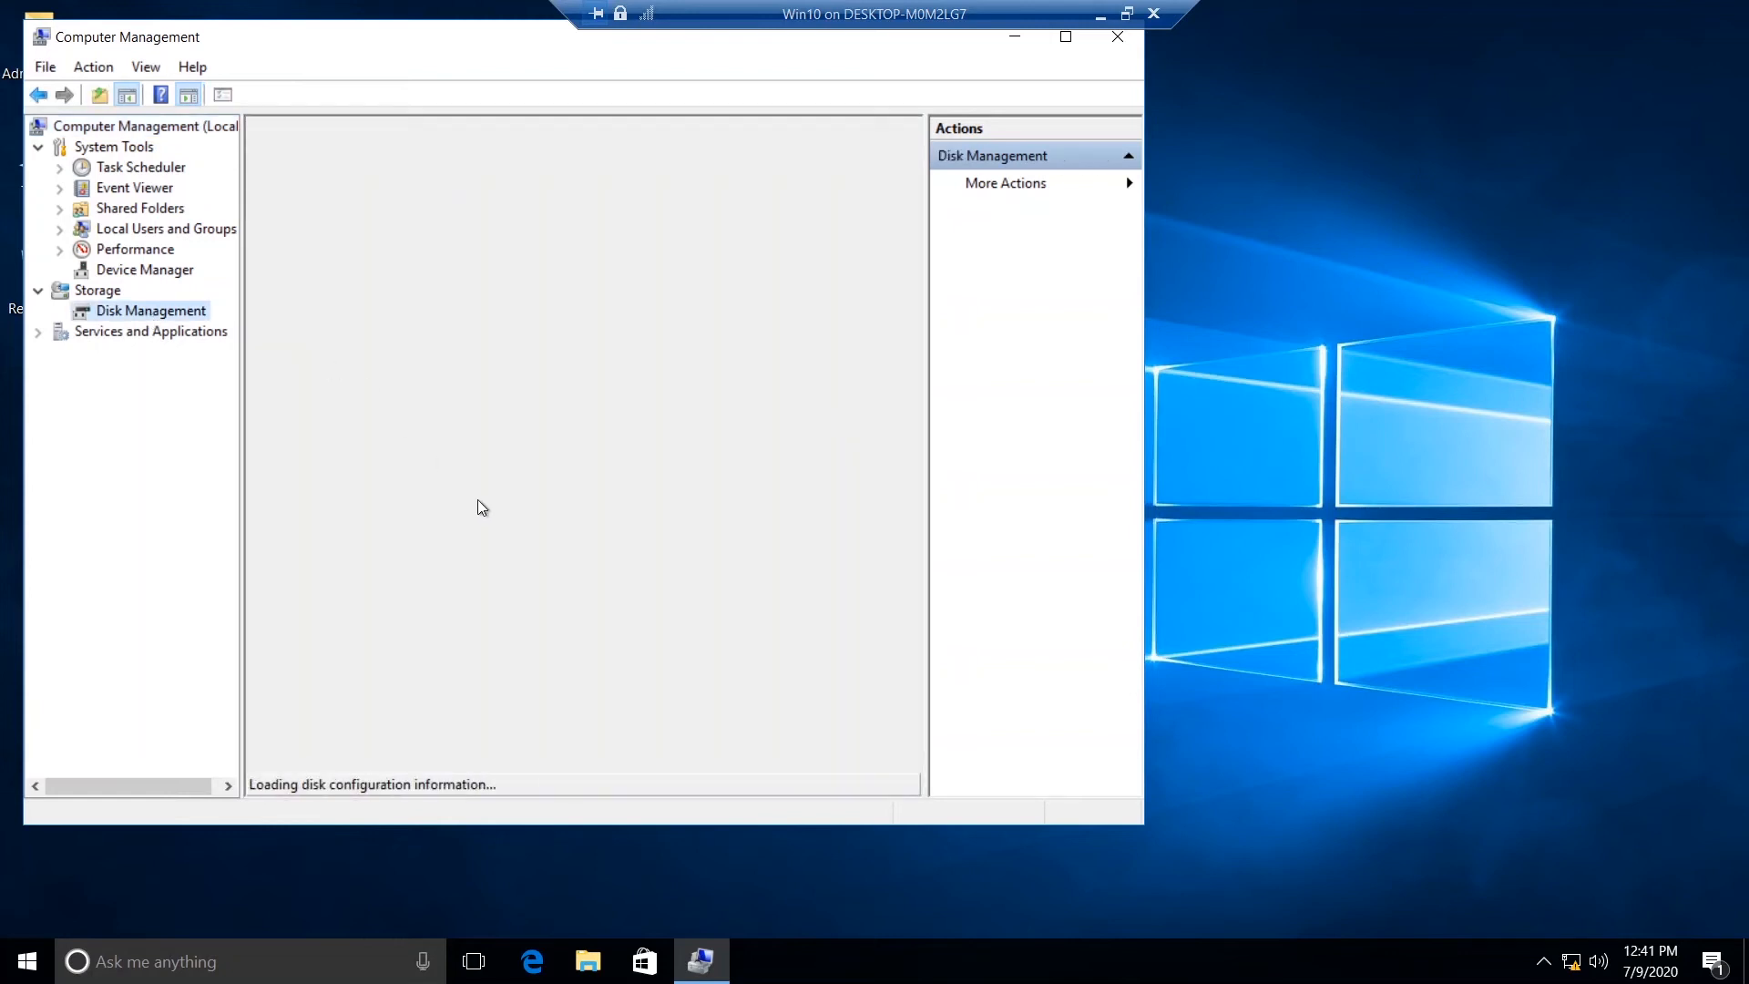
left_click(685, 656)
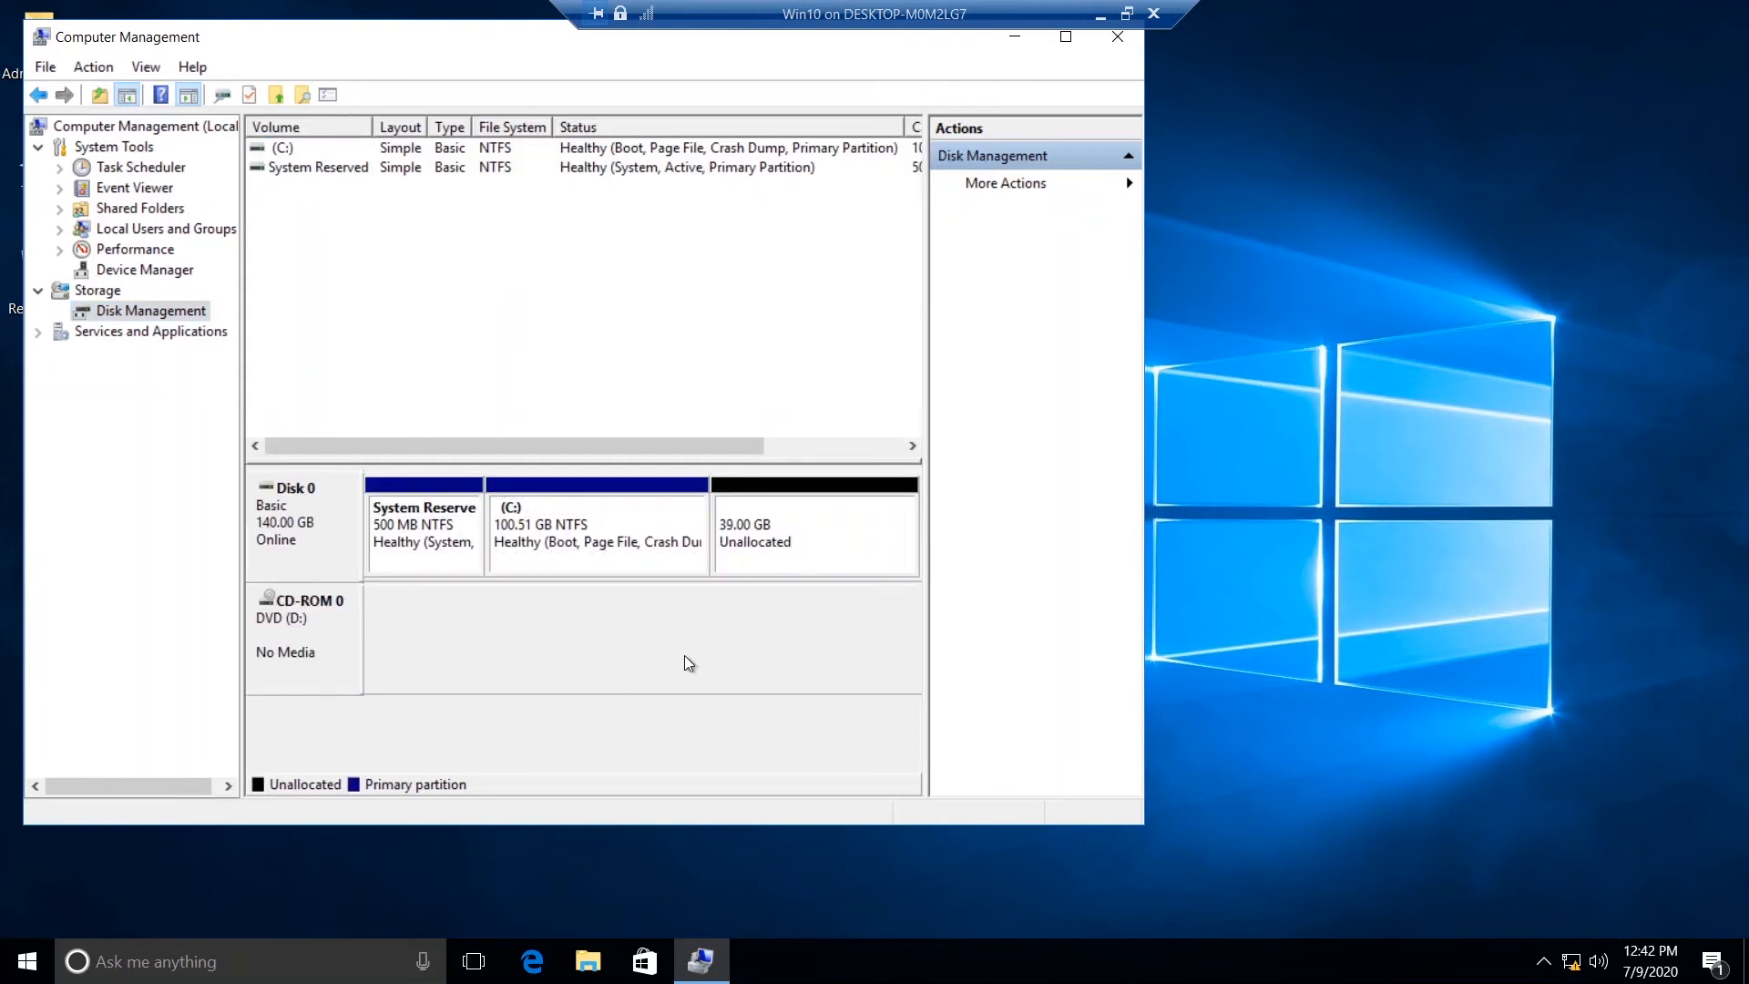
- Extend the C: volume on Disk 0 by the full 39936 MB of unallocated space
right_click(571, 545)
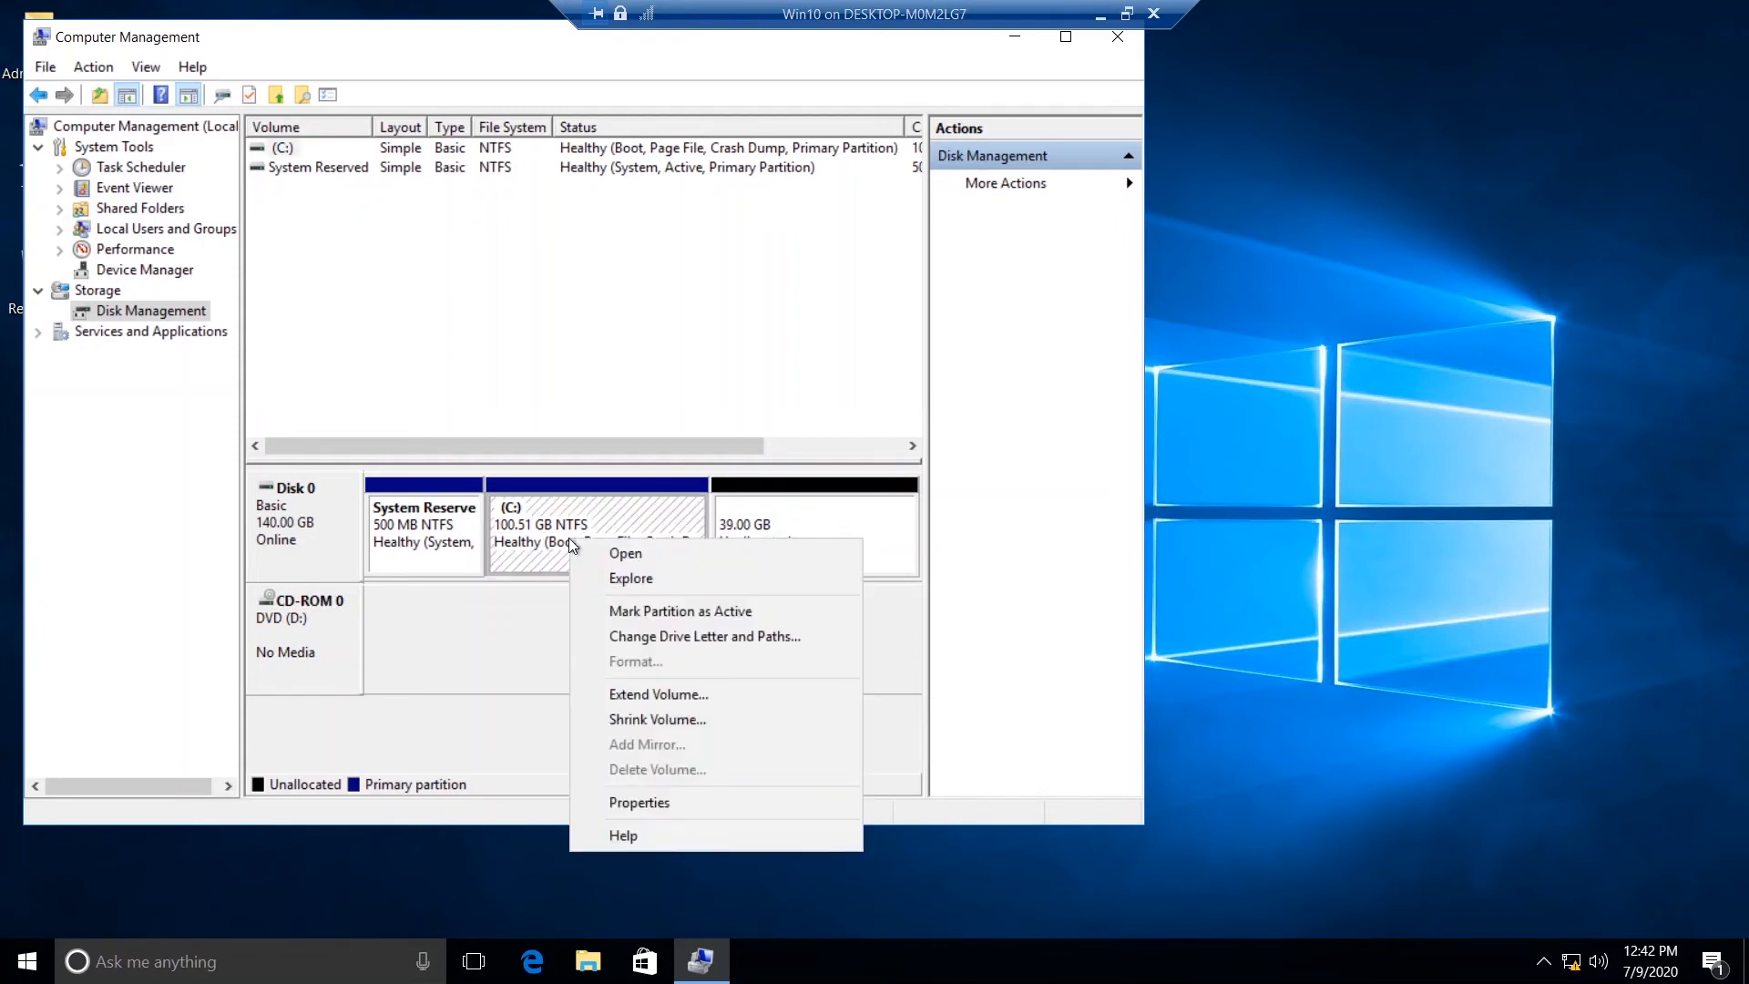
left_click(658, 696)
left_click(683, 576)
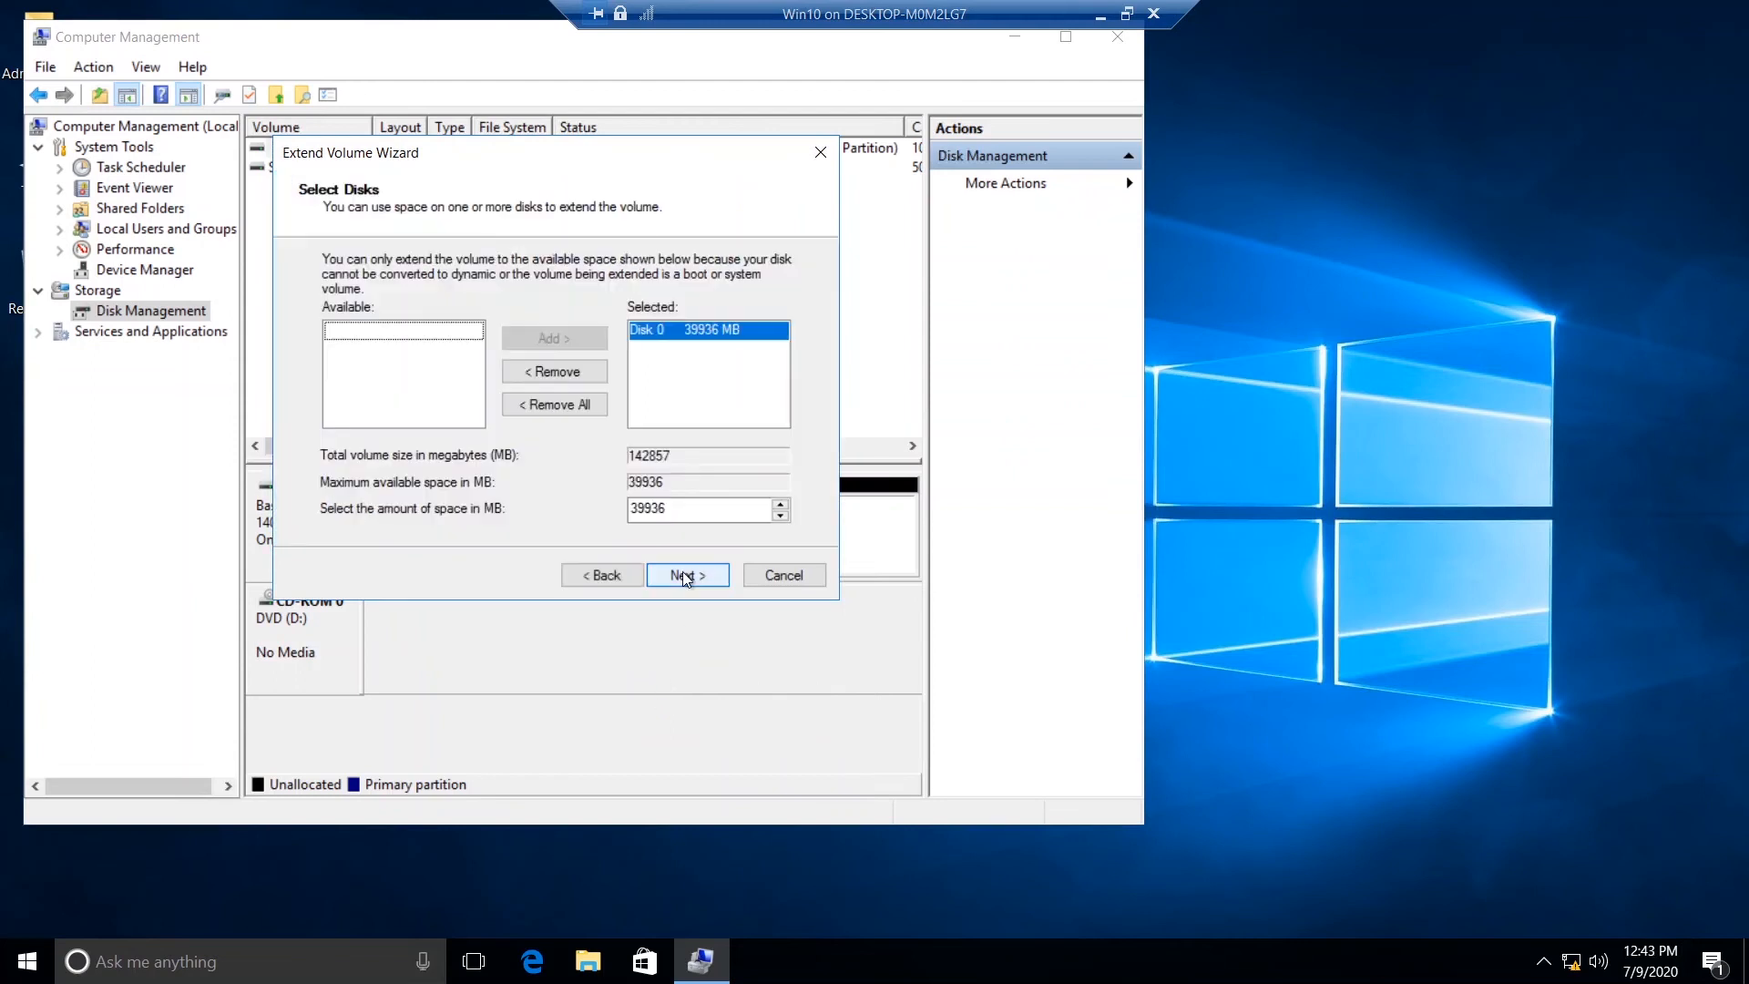
double_click(676, 507)
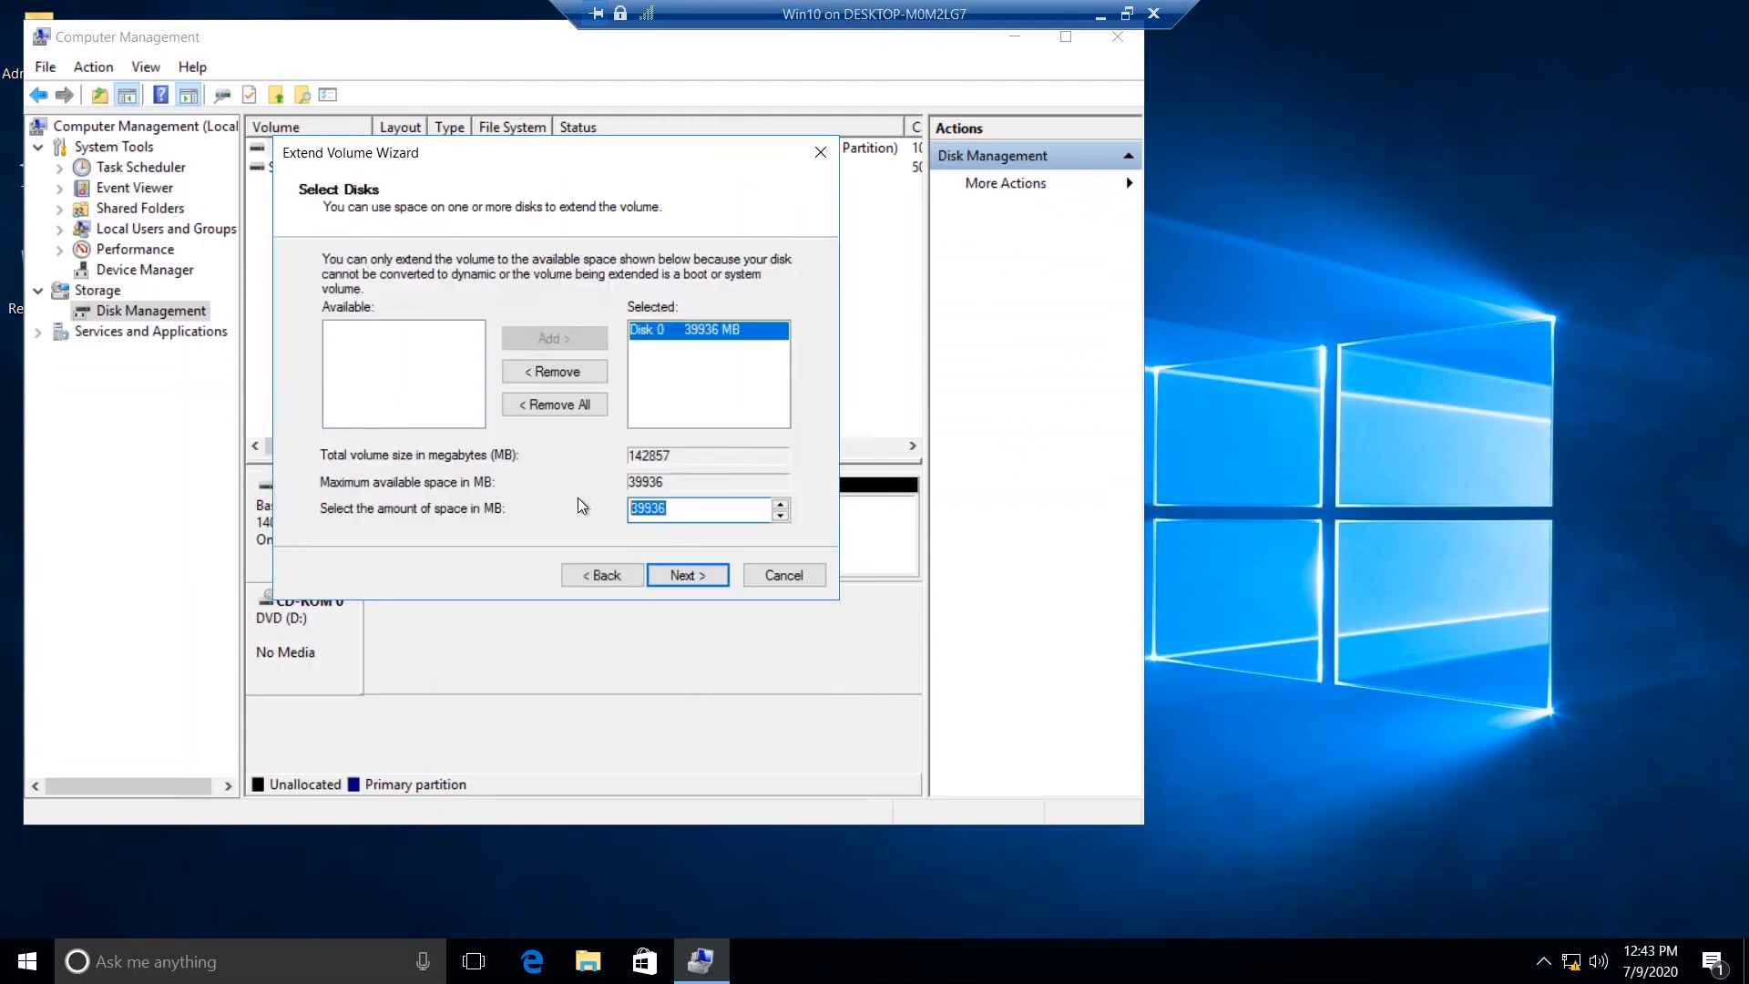
left_click(681, 509)
left_click(670, 576)
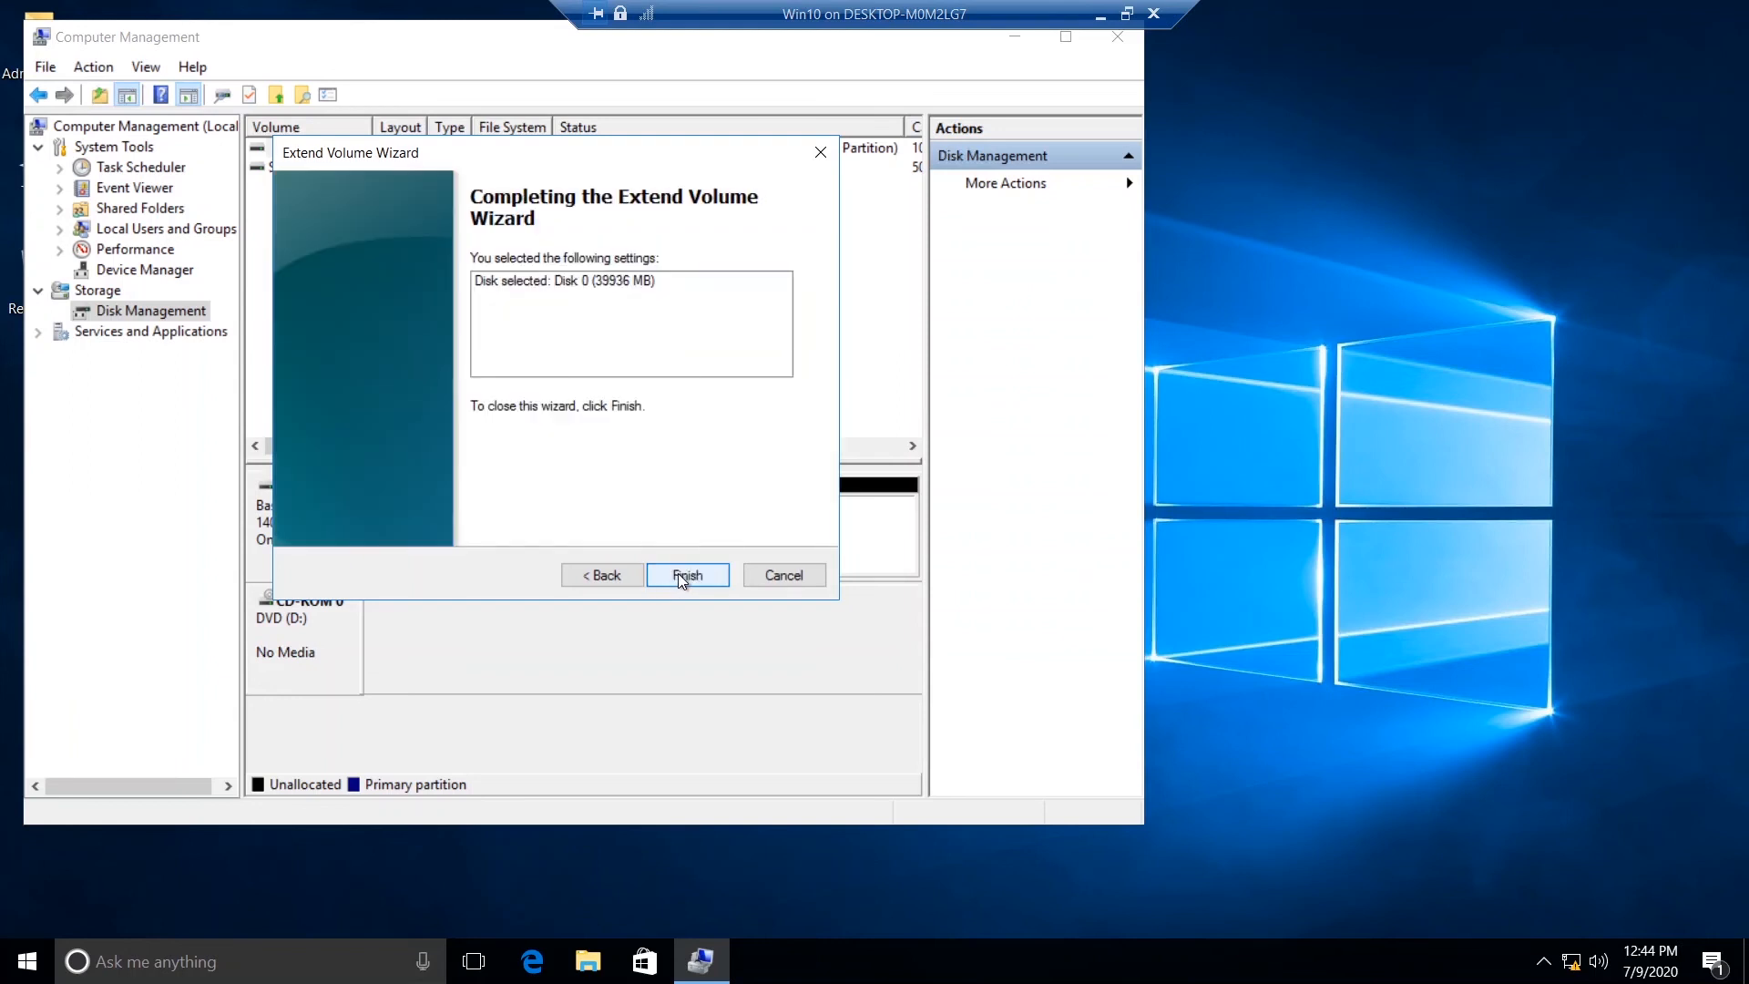
left_click(678, 572)
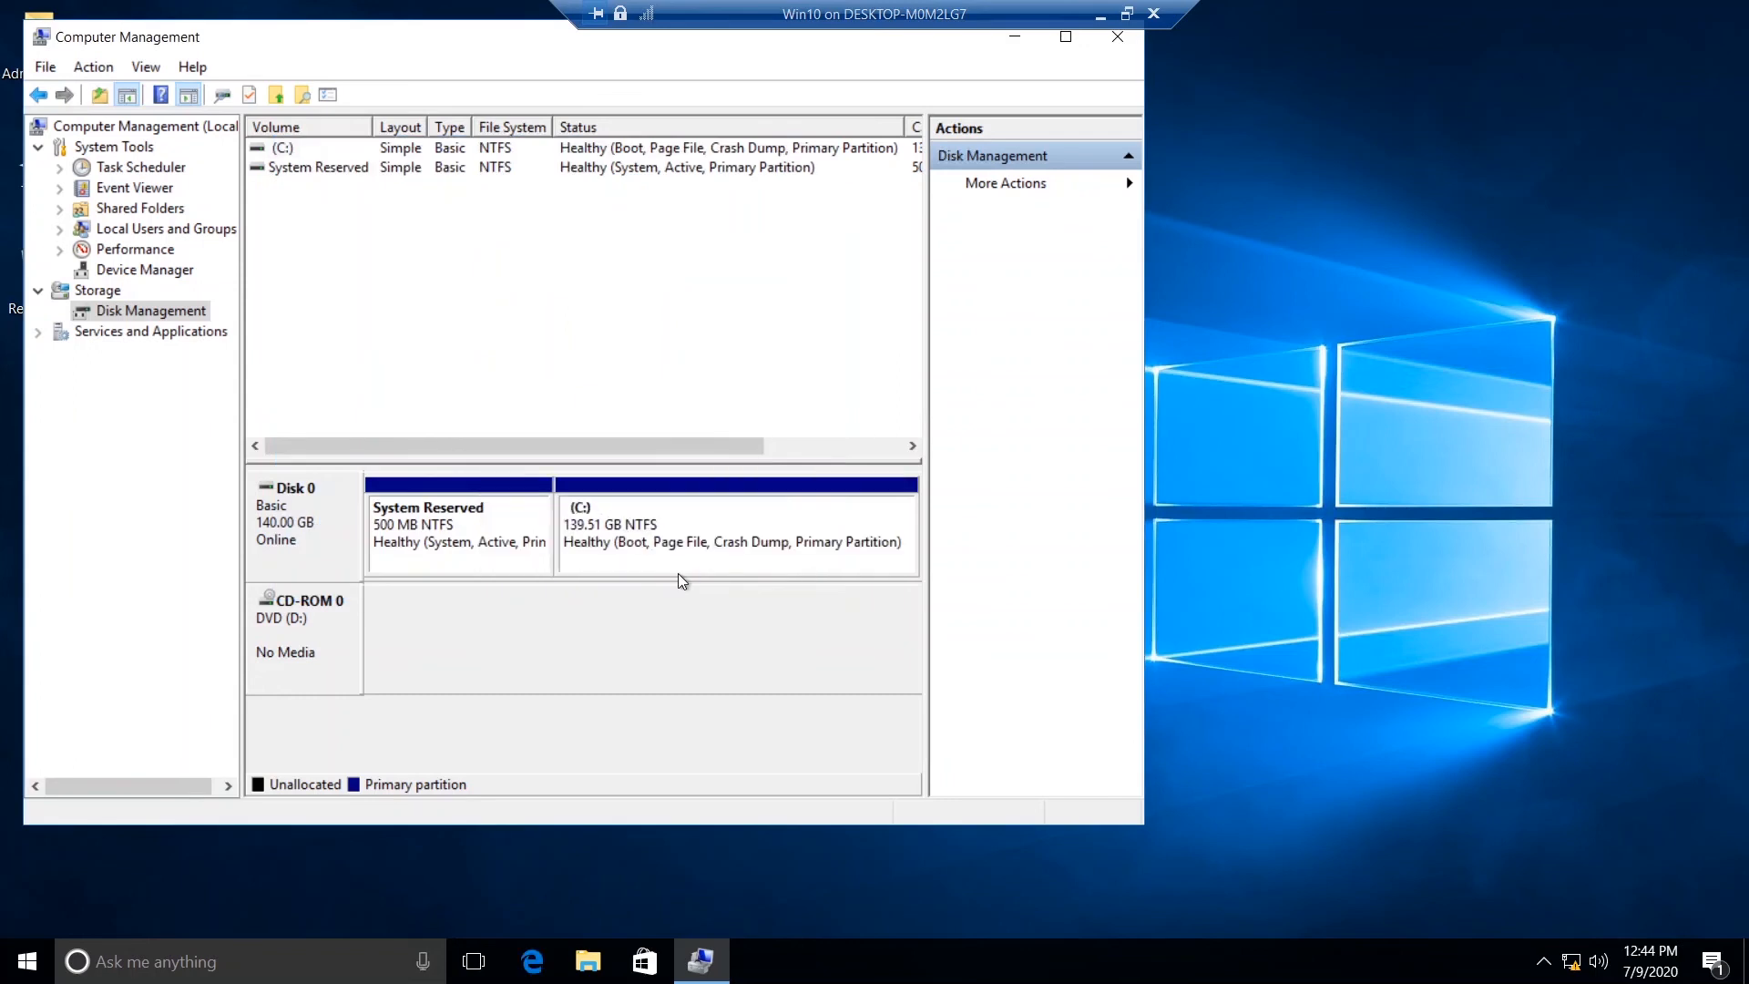